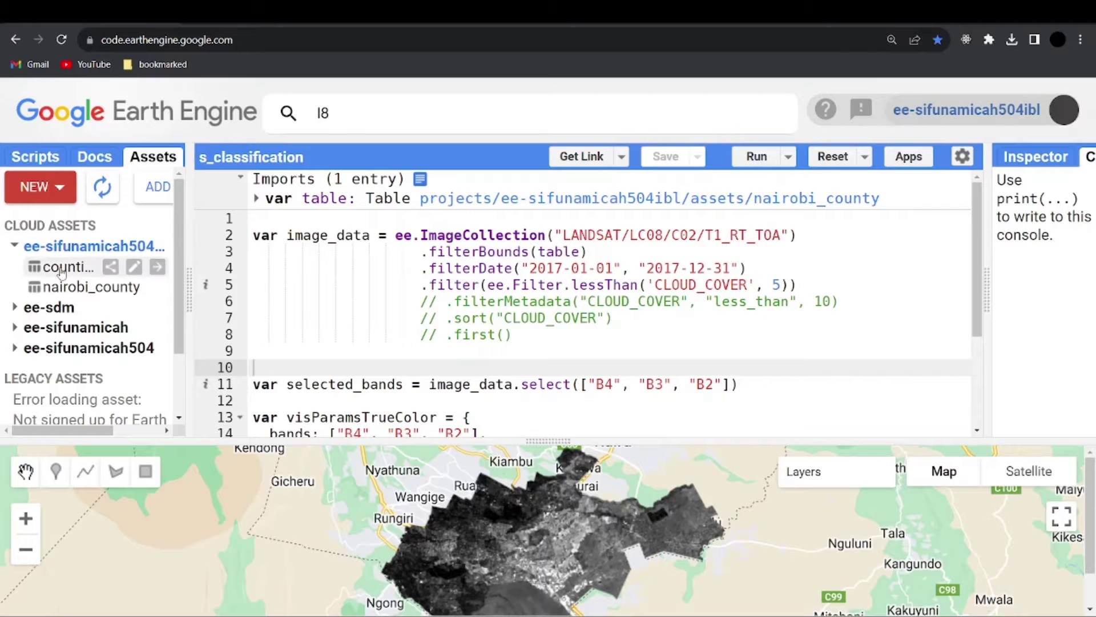
Step: Bring up the Assets tab's NEW menu with its image and table upload options
{"action": "mouse_move", "coordinate": [62, 285]}
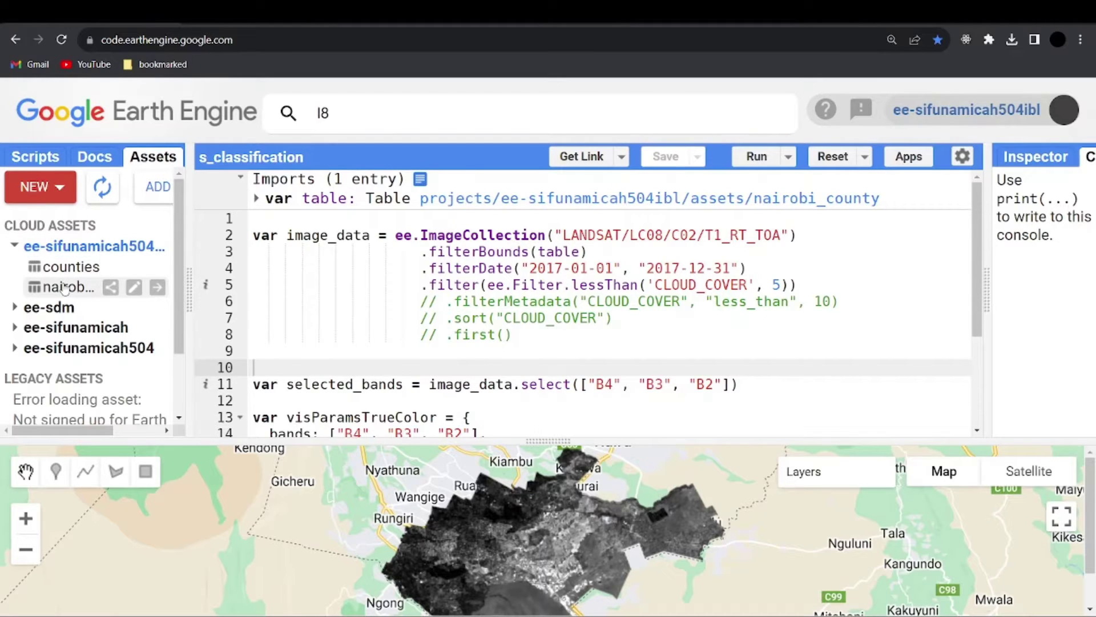
{"action": "mouse_move", "coordinate": [85, 264]}
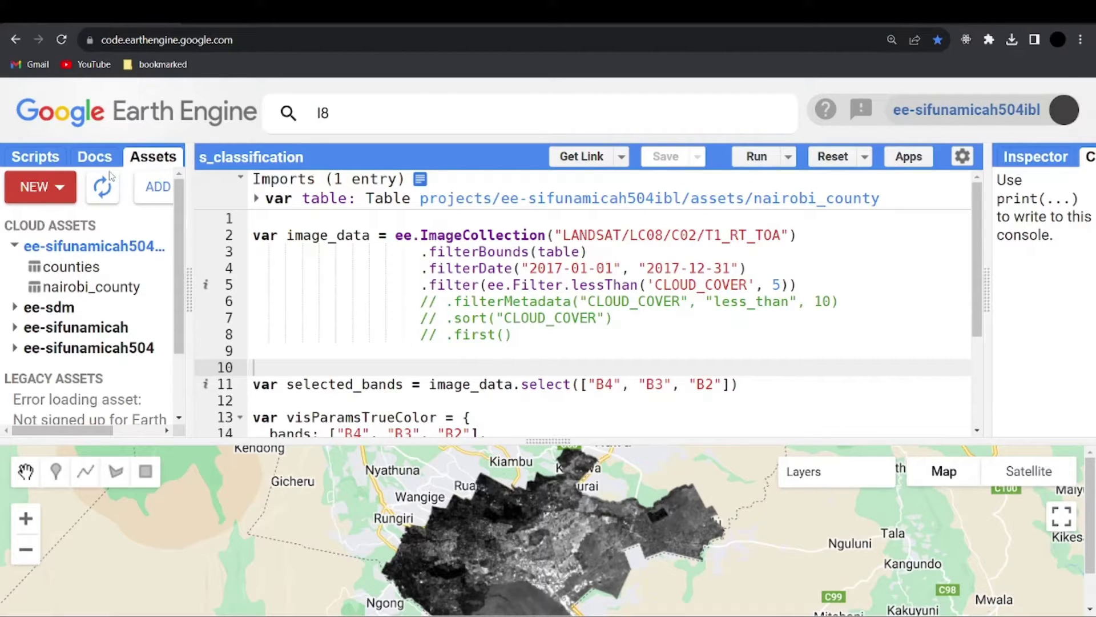
Step: Open the Shape files upload form from NEW > Table Upload
{"action": "left_click", "coordinate": [55, 193]}
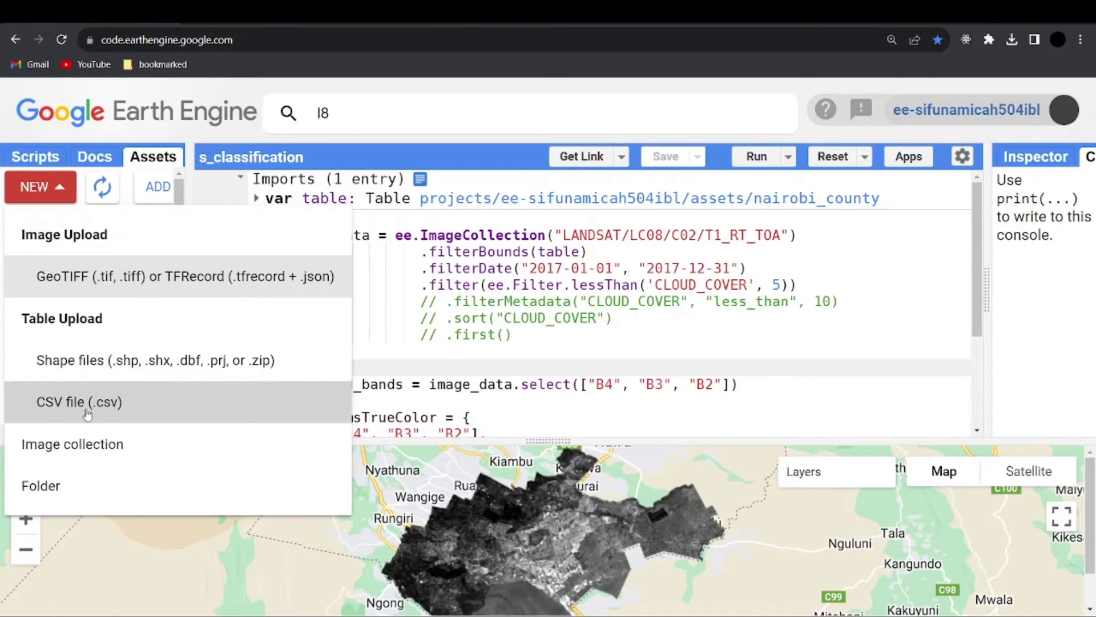
{"action": "left_click", "coordinate": [96, 363]}
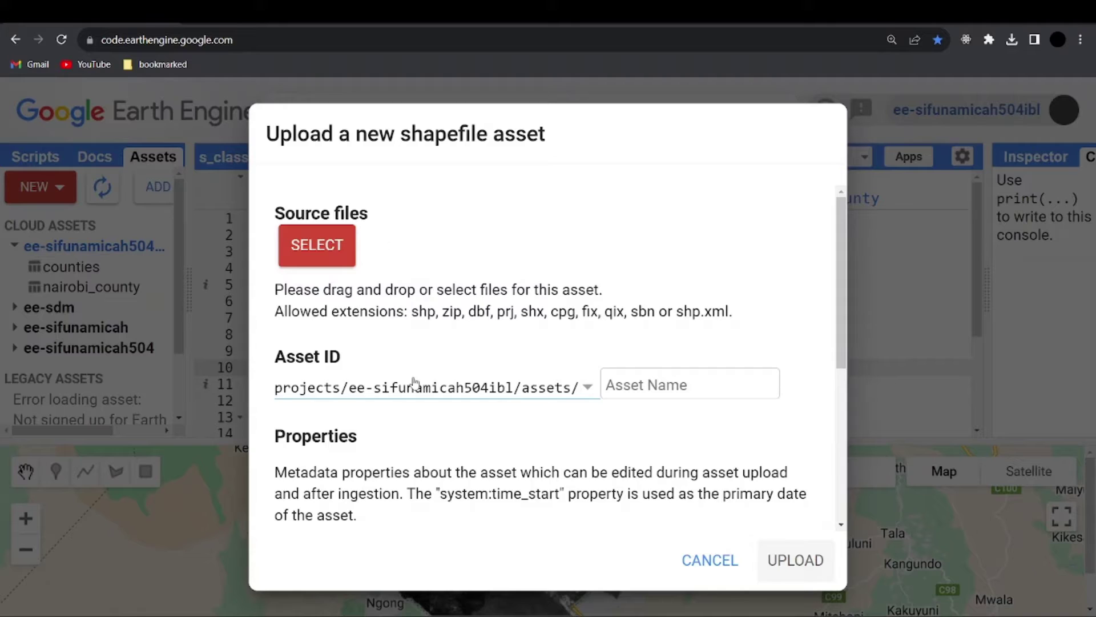
{"action": "scroll", "coordinate": [443, 361], "scroll_direction": "down", "scroll_amount": 5}
{"action": "scroll", "coordinate": [465, 355], "scroll_direction": "up", "scroll_amount": 5}
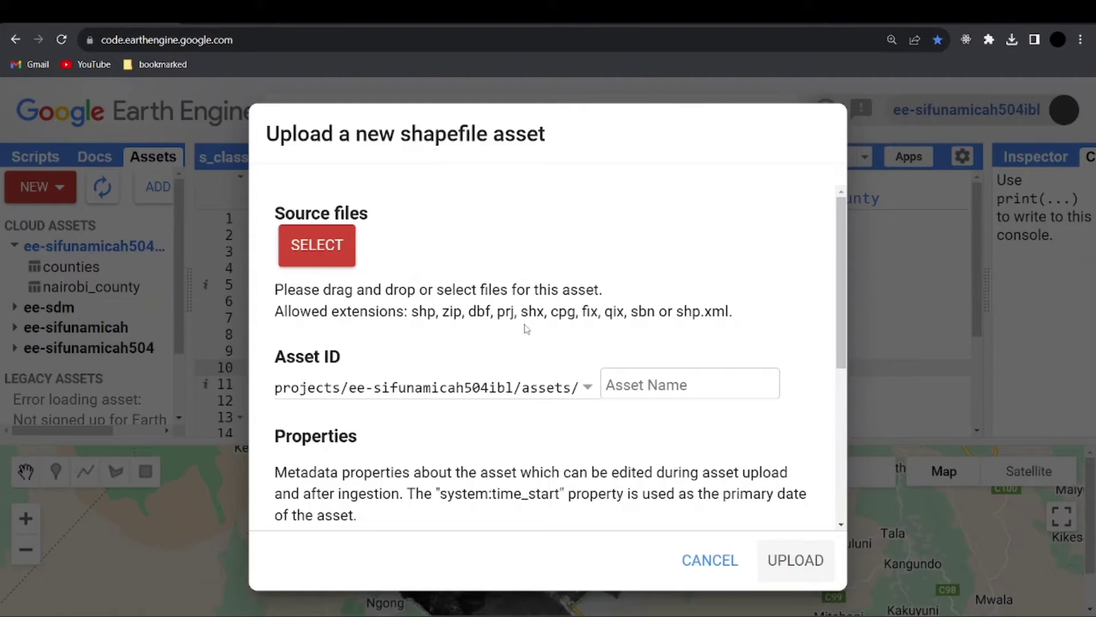
Step: Choose counties .dbf, .prj, .qix, .qpj, .shp and .shx as upload sources
{"action": "left_click", "coordinate": [326, 250]}
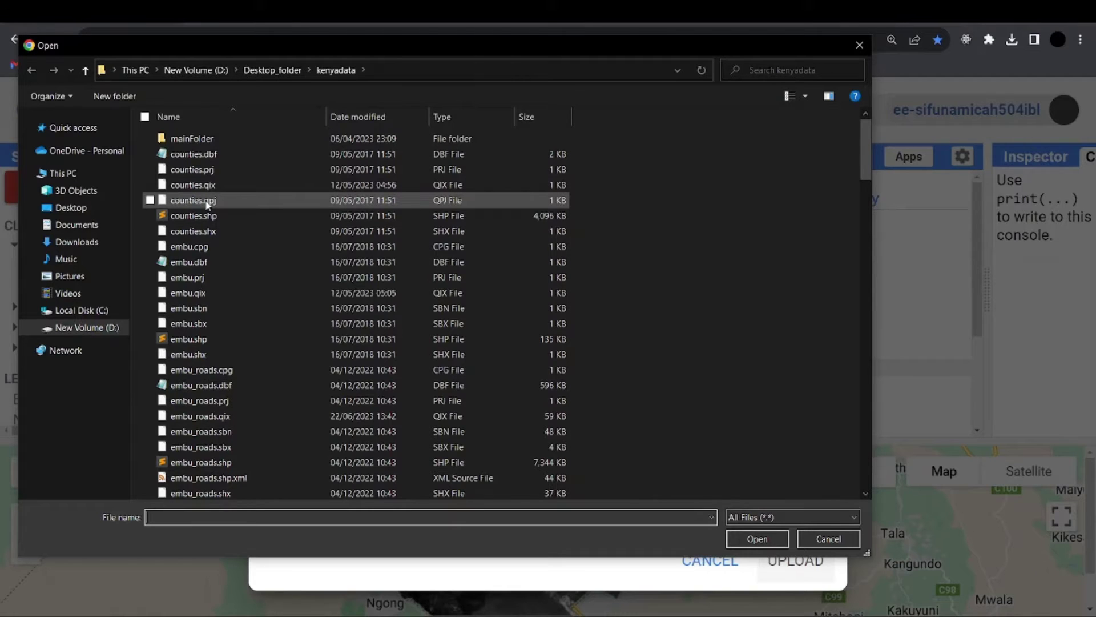
{"action": "left_click", "coordinate": [201, 153]}
{"action": "left_click", "coordinate": [203, 169], "text": "ctrl"}
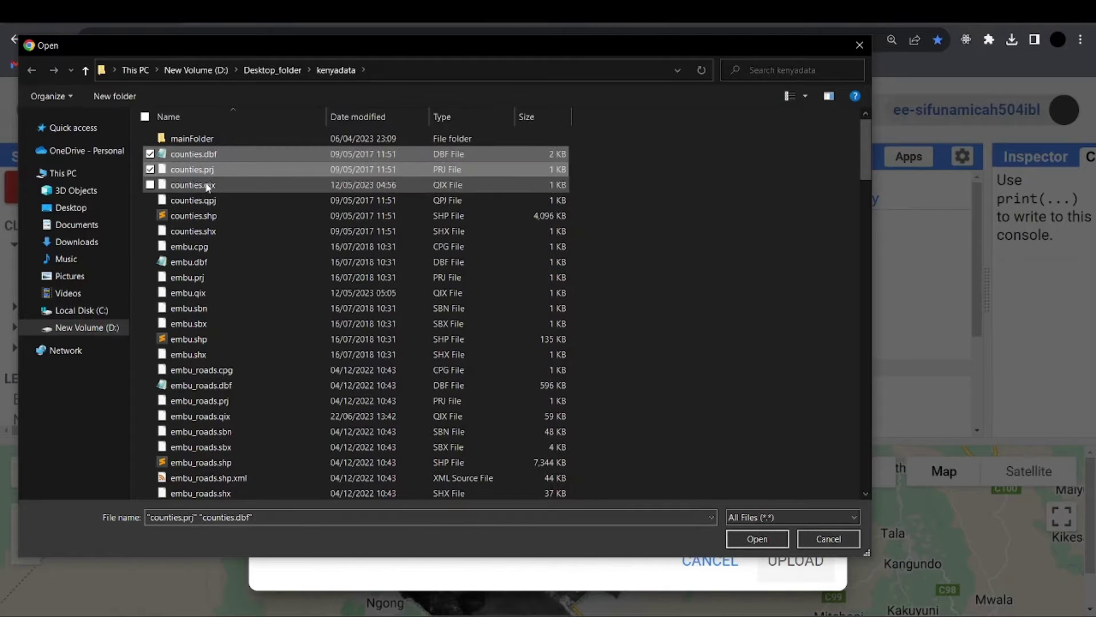
{"action": "left_click", "coordinate": [207, 185], "text": "ctrl"}
{"action": "left_click", "coordinate": [210, 200], "text": "ctrl"}
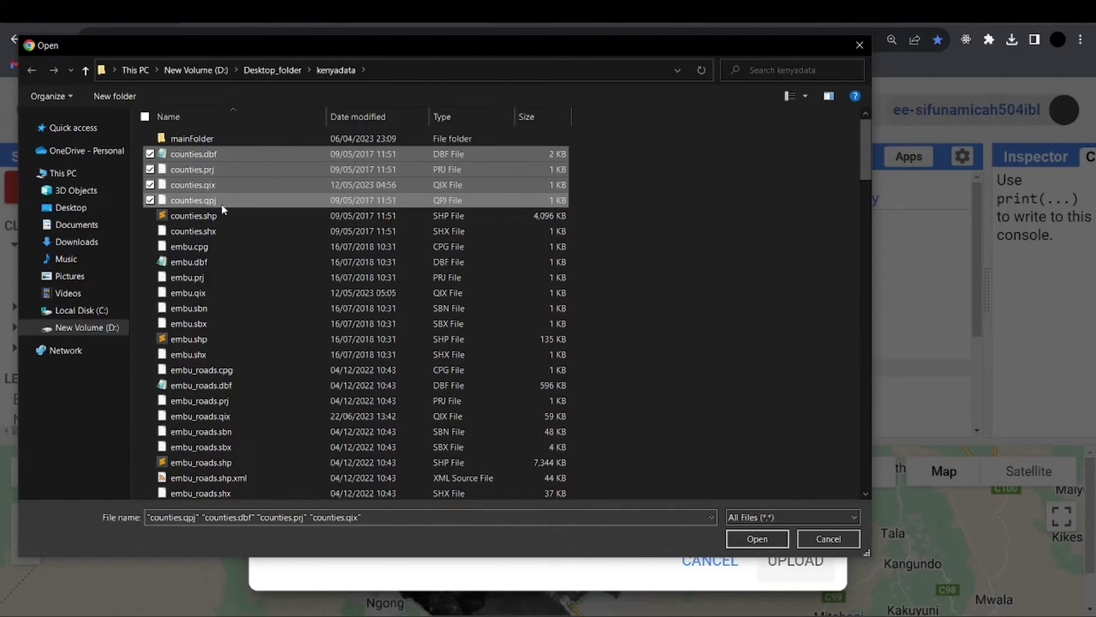
{"action": "left_click", "coordinate": [222, 216], "text": "ctrl"}
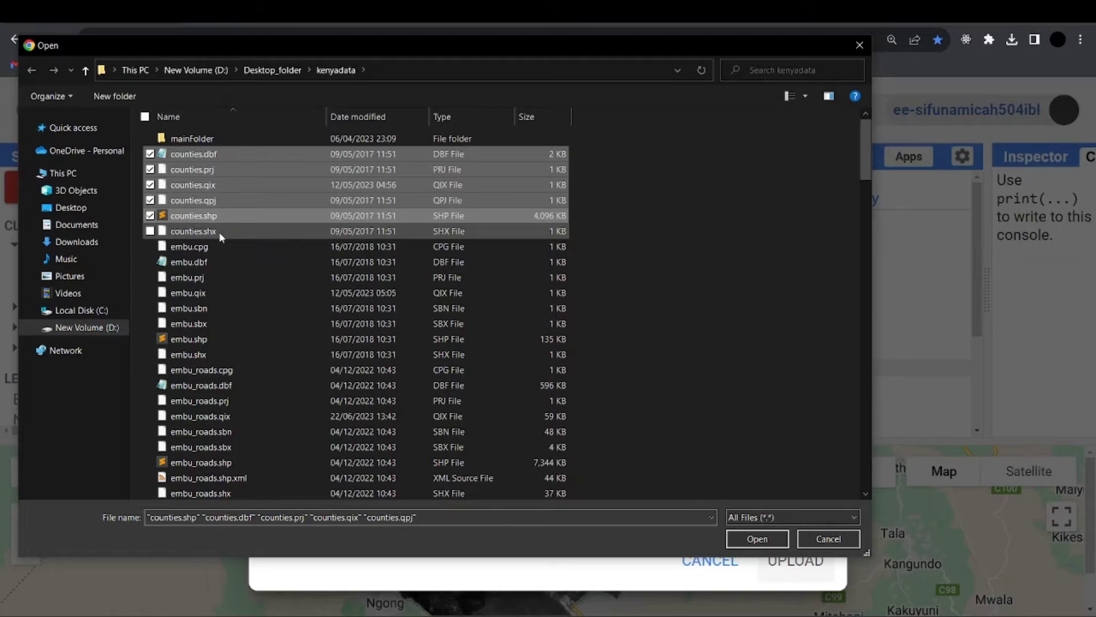
{"action": "left_click", "coordinate": [221, 238], "text": "ctrl"}
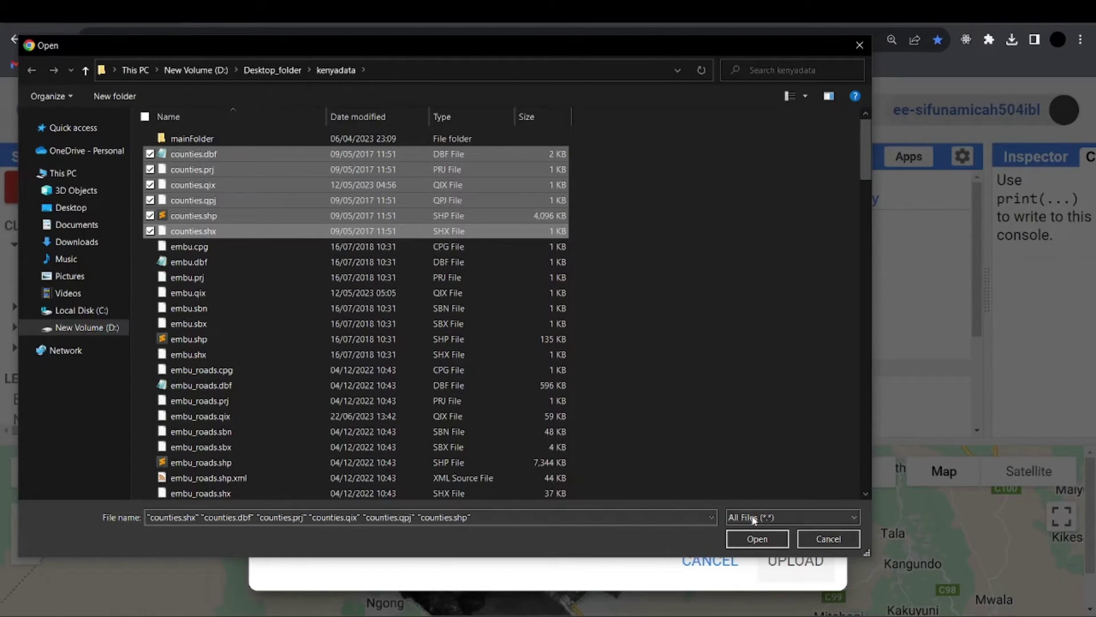
{"action": "left_click", "coordinate": [749, 539]}
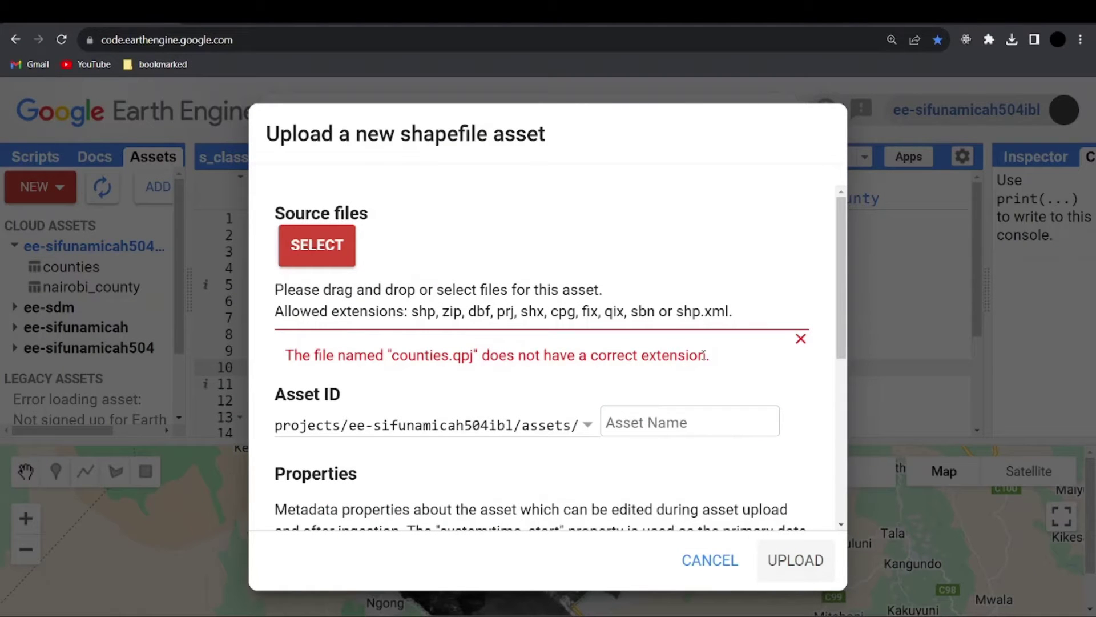
Step: Read the counties.qpj invalid-extension error, then dismiss it
{"action": "left_click_drag", "start_coordinate": [707, 355], "coordinate": [397, 379]}
{"action": "left_click", "coordinate": [397, 380]}
{"action": "left_click_drag", "start_coordinate": [397, 358], "coordinate": [348, 395]}
{"action": "double_click", "coordinate": [466, 355]}
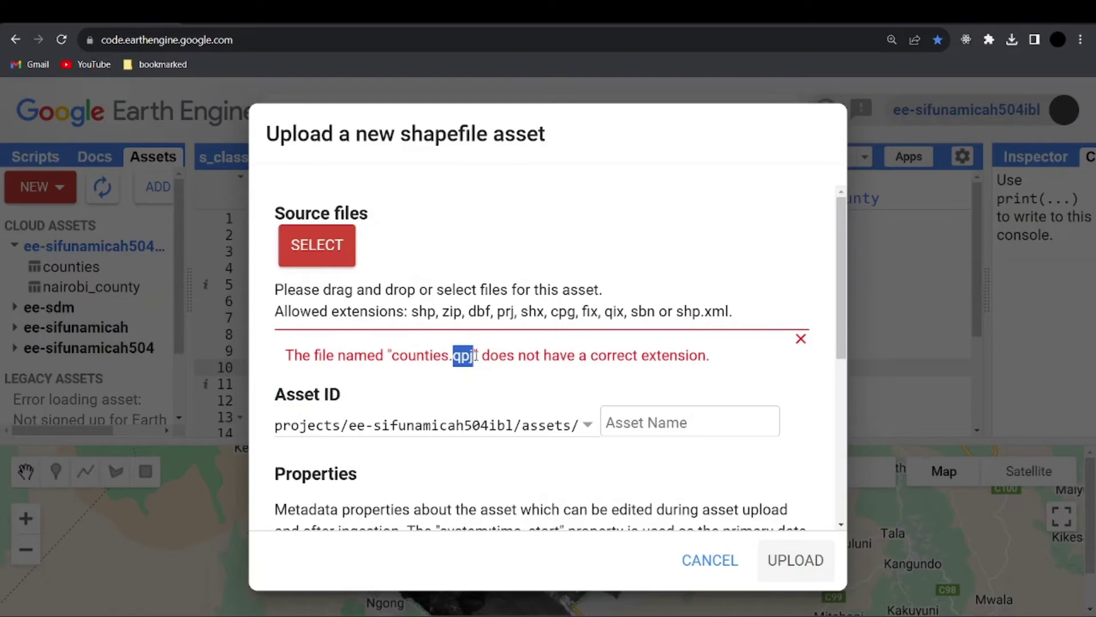
{"action": "left_click", "coordinate": [607, 358]}
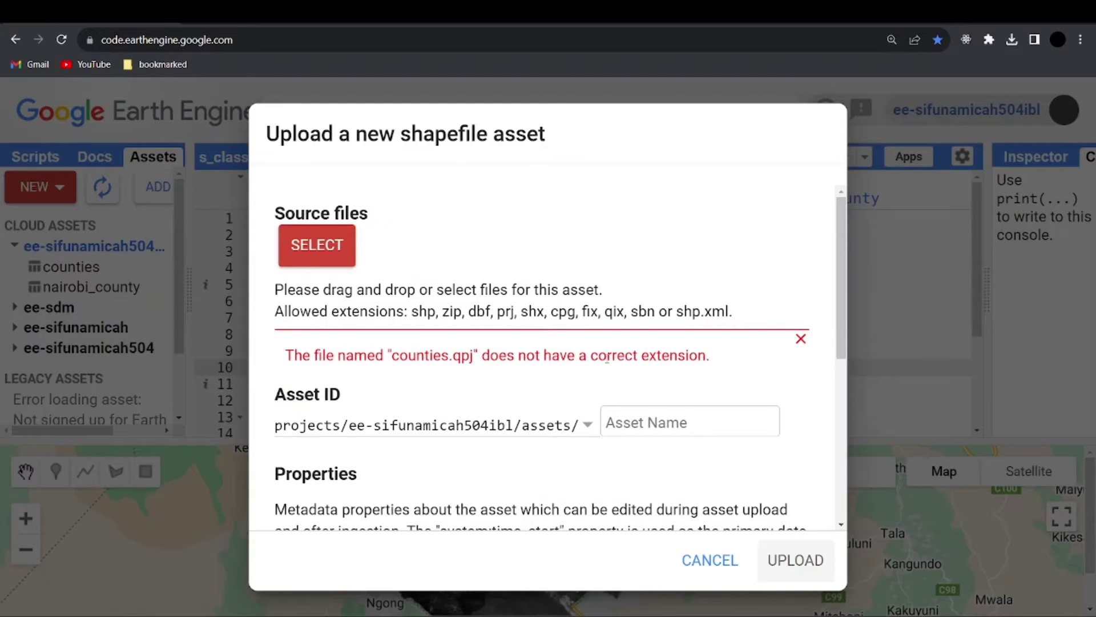
{"action": "left_click", "coordinate": [802, 341]}
Step: Reselect five counties files: .dbf, .prj, .qpj, .shp and .shx
{"action": "left_click", "coordinate": [338, 247]}
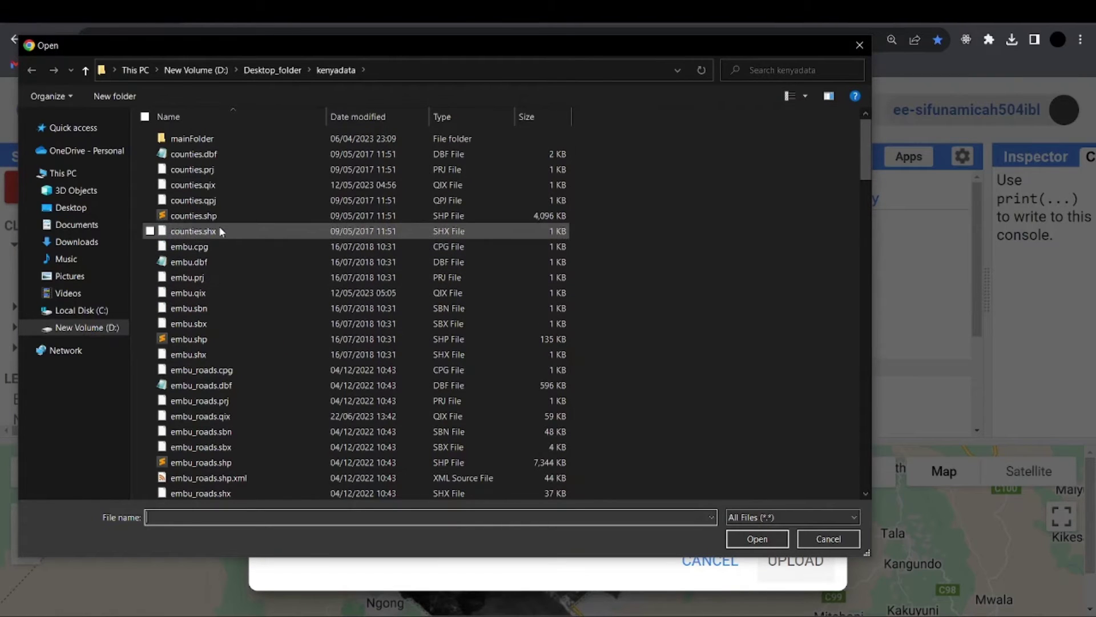
{"action": "left_click", "coordinate": [216, 158]}
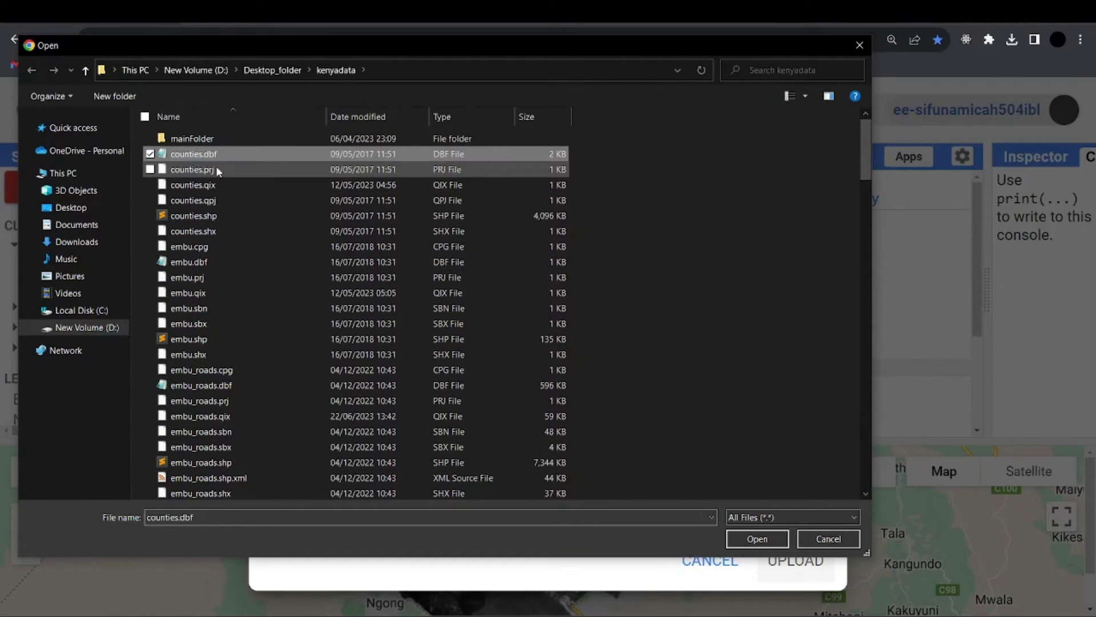
{"action": "left_click", "coordinate": [217, 168], "text": "ctrl"}
{"action": "left_click", "coordinate": [225, 200], "text": "ctrl"}
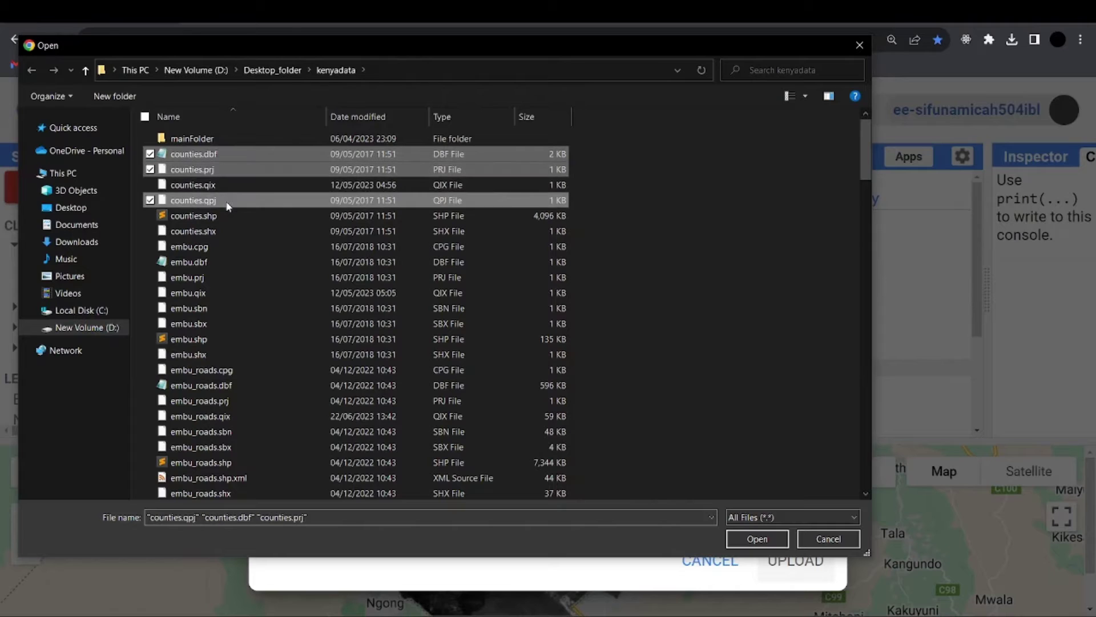
{"action": "left_click", "coordinate": [226, 217], "text": "ctrl"}
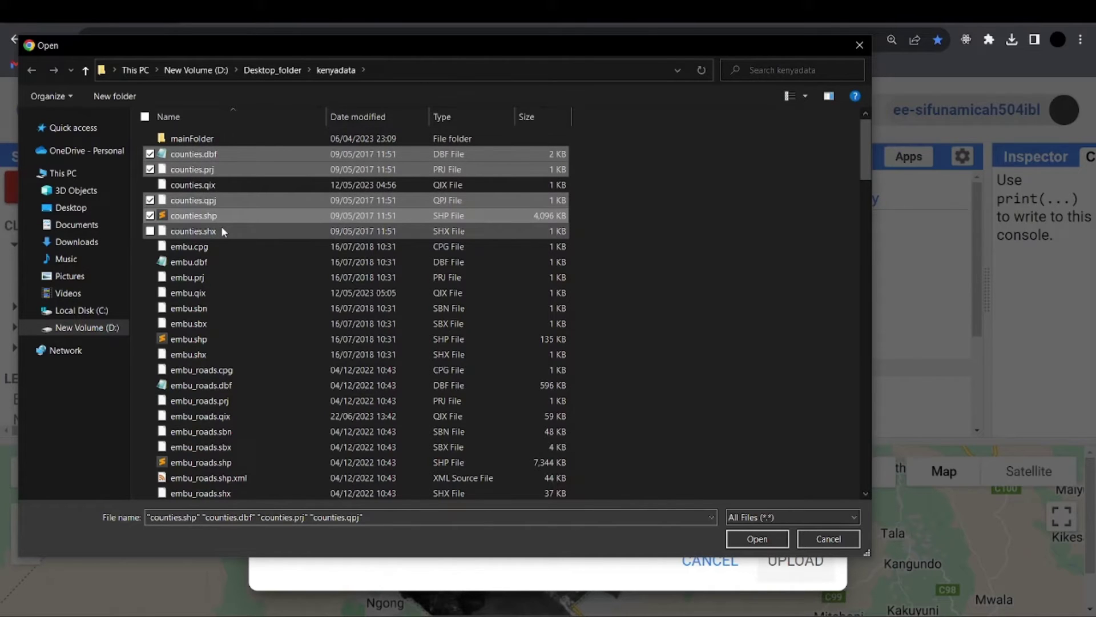
{"action": "left_click", "coordinate": [222, 231], "text": "ctrl"}
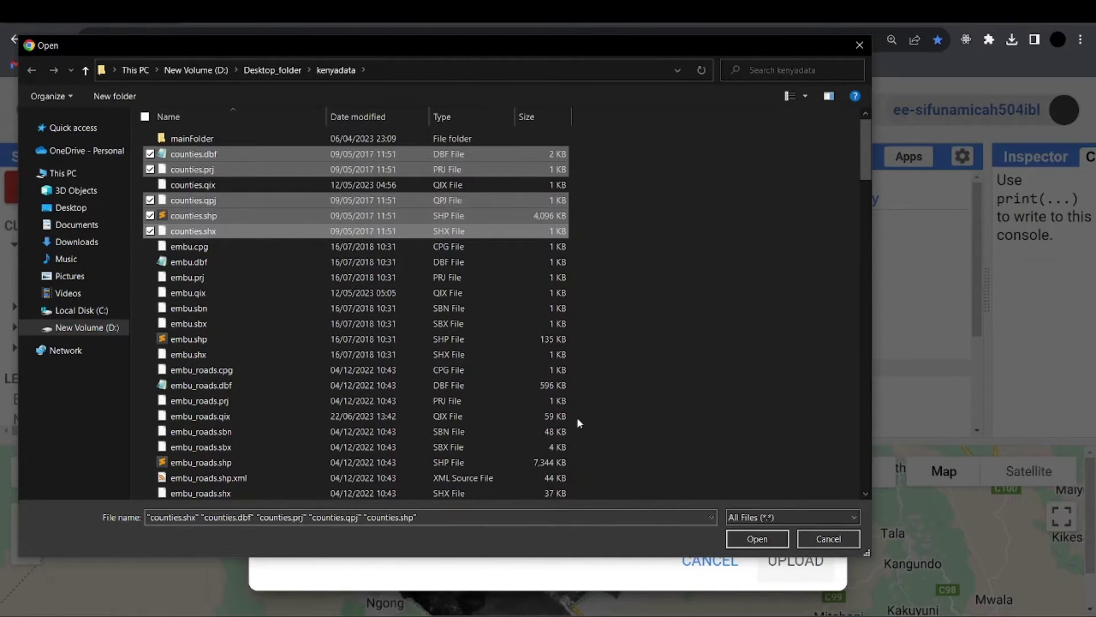
{"action": "left_click", "coordinate": [749, 539]}
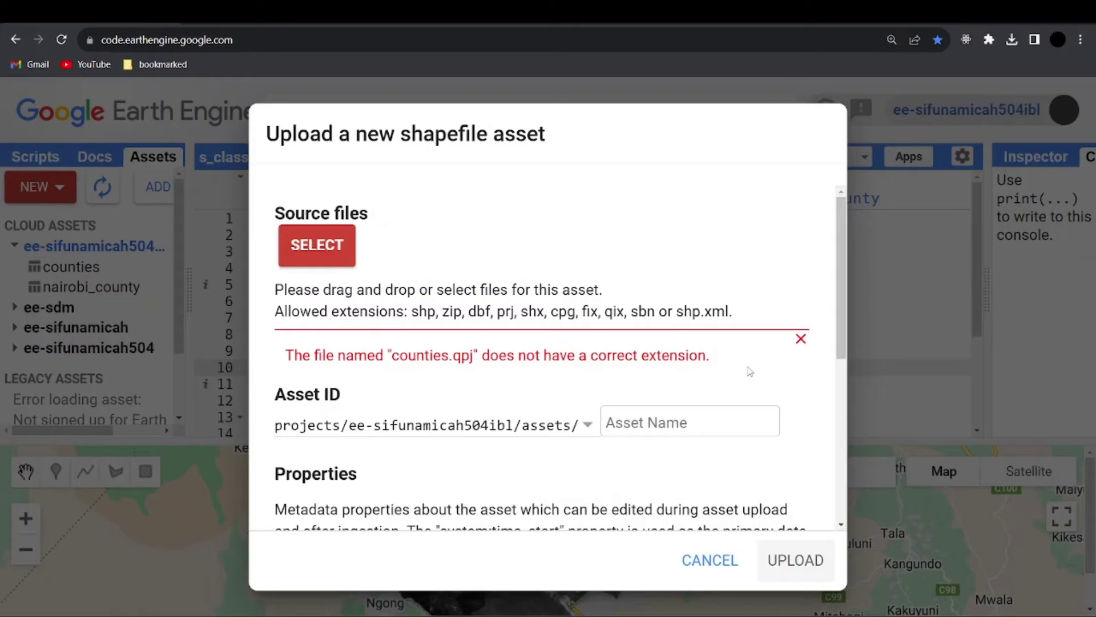
Step: Dismiss the error and attach counties.dbf, .prj, .shp and .shx as the source files
{"action": "left_click", "coordinate": [801, 339]}
{"action": "left_click", "coordinate": [326, 254]}
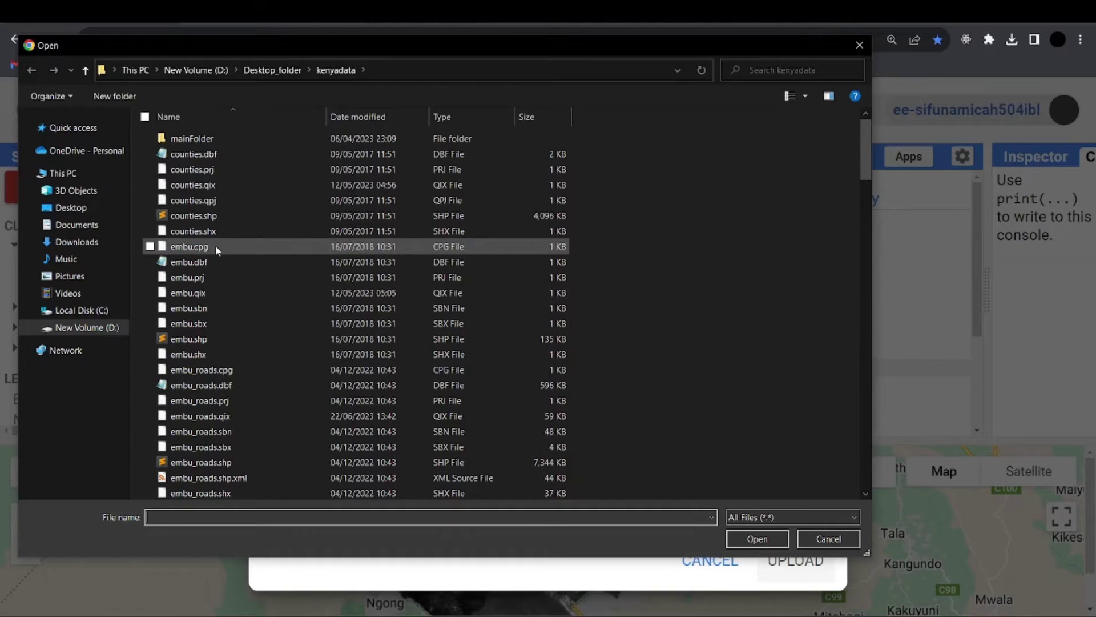
{"action": "left_click", "coordinate": [216, 155]}
{"action": "left_click", "coordinate": [220, 170], "text": "ctrl"}
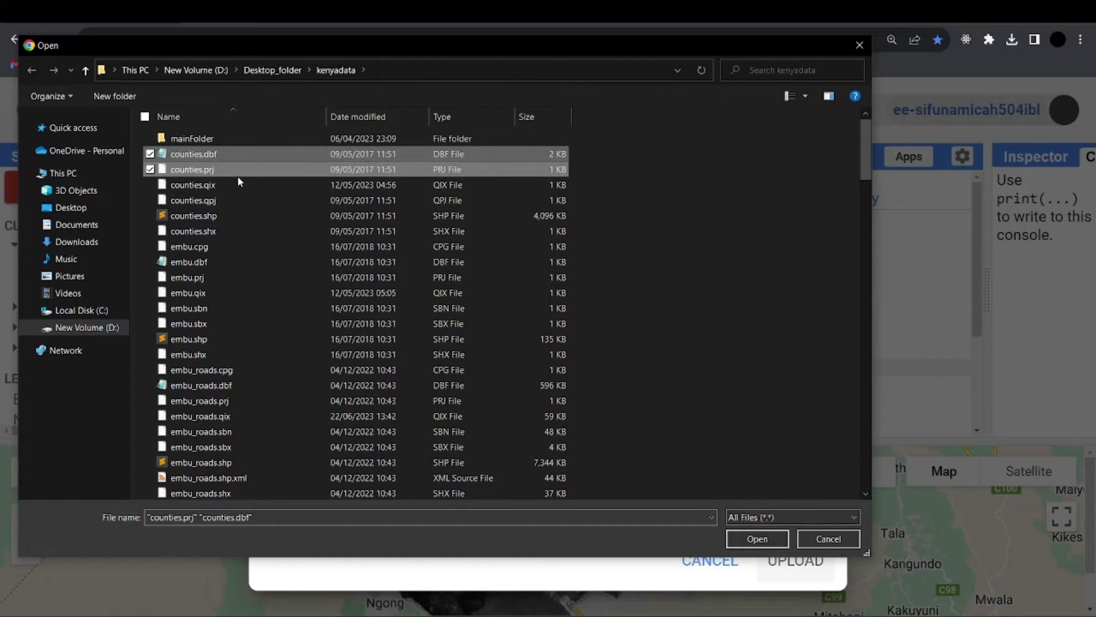
{"action": "left_click", "coordinate": [223, 216], "text": "ctrl"}
{"action": "left_click", "coordinate": [224, 233], "text": "ctrl"}
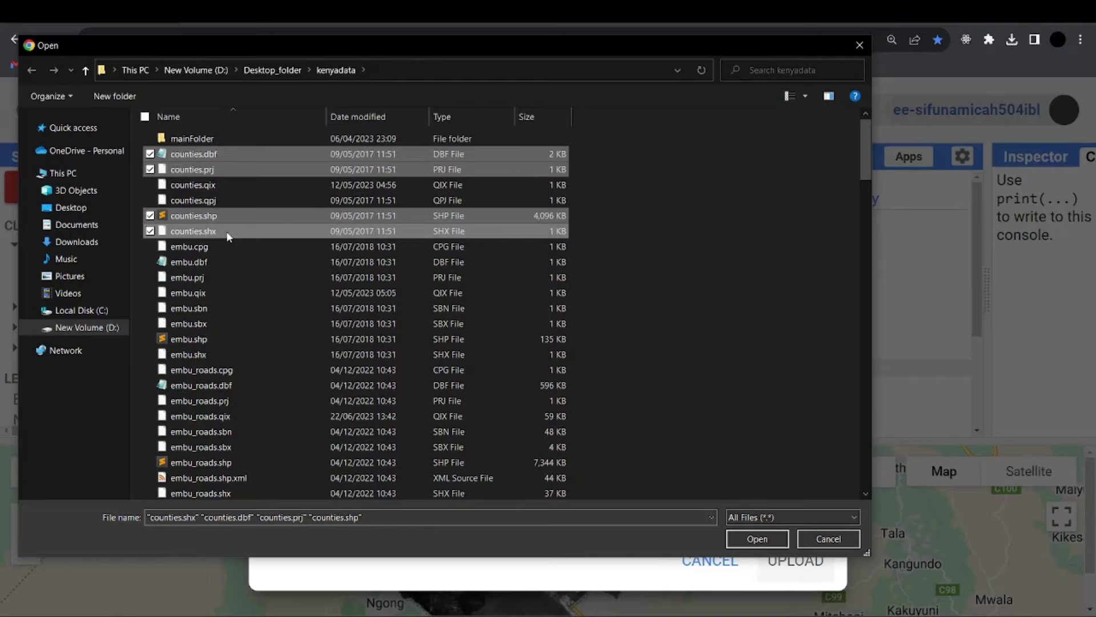
{"action": "left_click", "coordinate": [757, 539]}
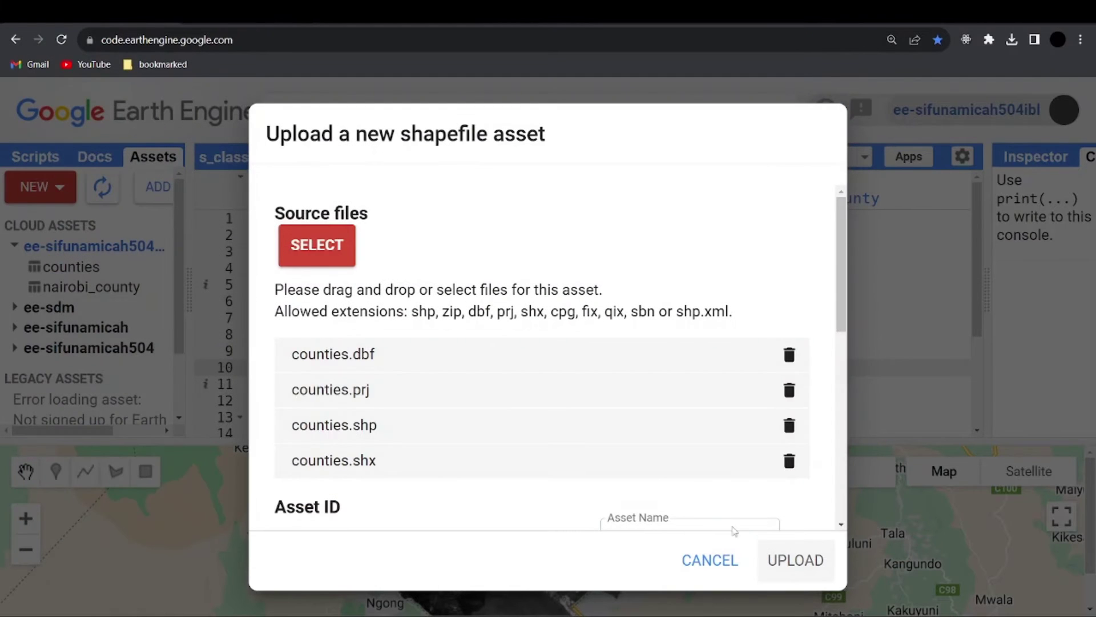
Step: Scroll the upload form to the Asset ID, where 'counties' is flagged as existing
{"action": "scroll", "coordinate": [532, 362], "scroll_direction": "down", "scroll_amount": 5}
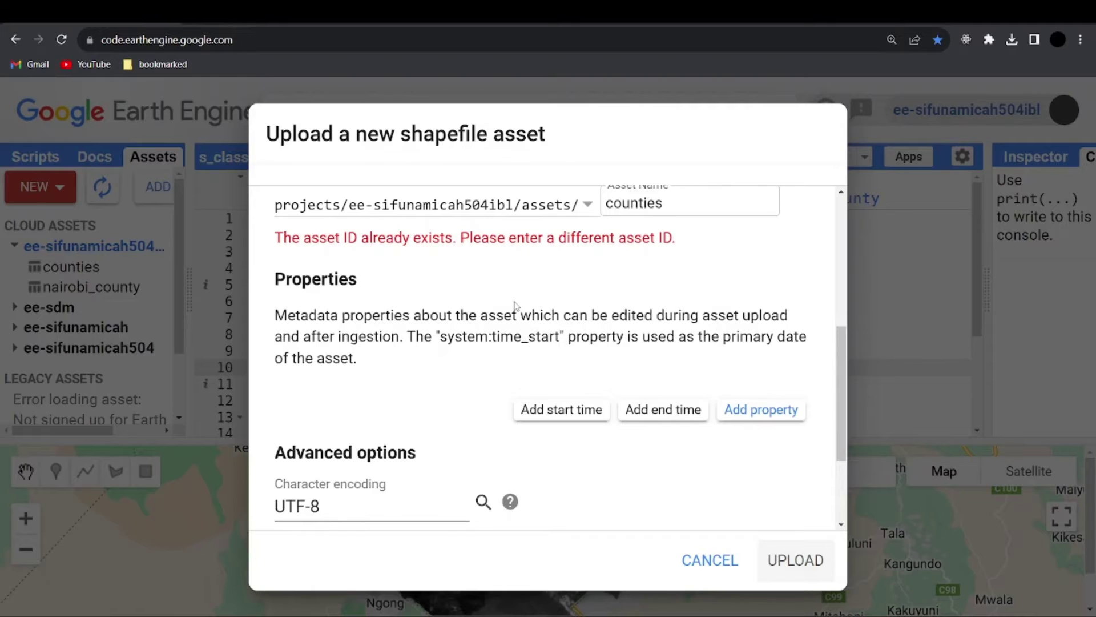
{"action": "scroll", "coordinate": [515, 306], "scroll_direction": "up", "scroll_amount": 5}
{"action": "scroll", "coordinate": [480, 331], "scroll_direction": "down", "scroll_amount": 3}
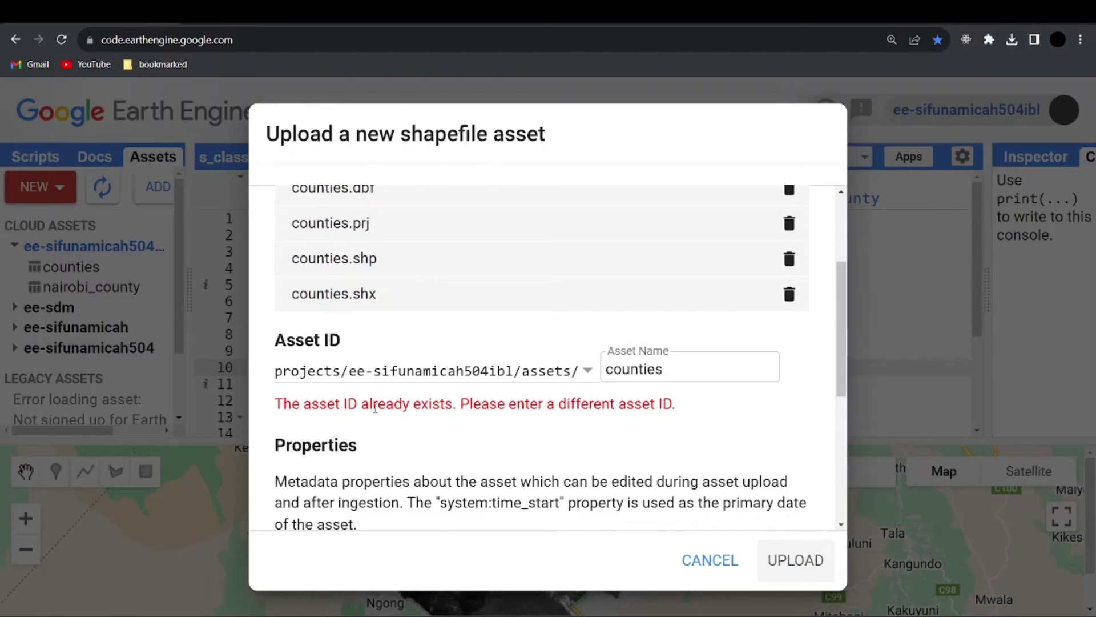
{"action": "scroll", "coordinate": [478, 370], "scroll_direction": "up", "scroll_amount": 3}
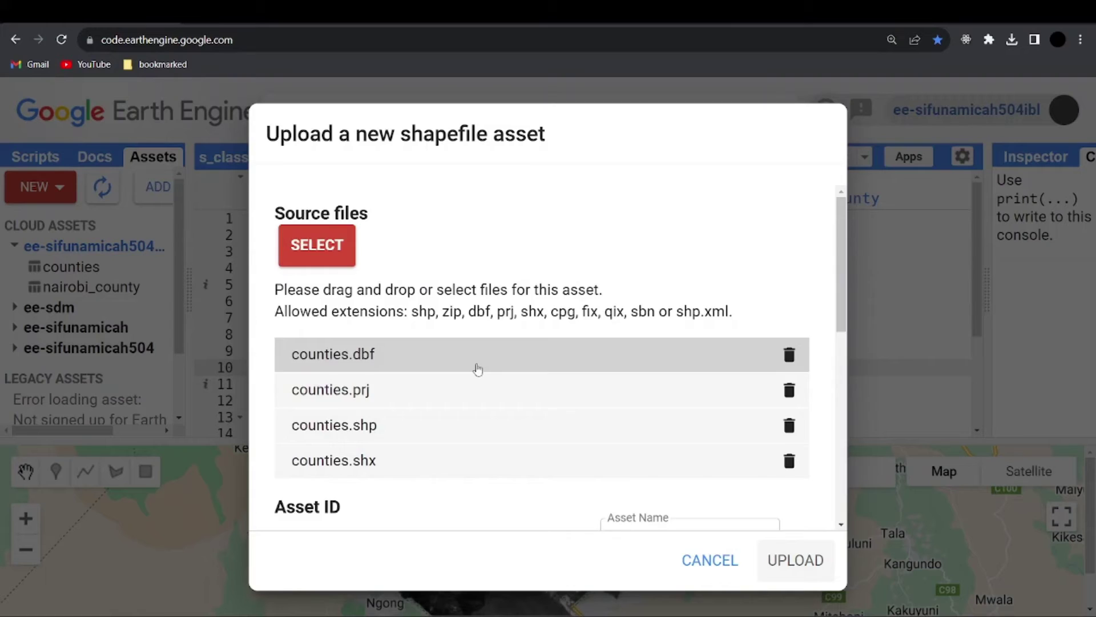
{"action": "scroll", "coordinate": [478, 370], "scroll_direction": "down", "scroll_amount": 5}
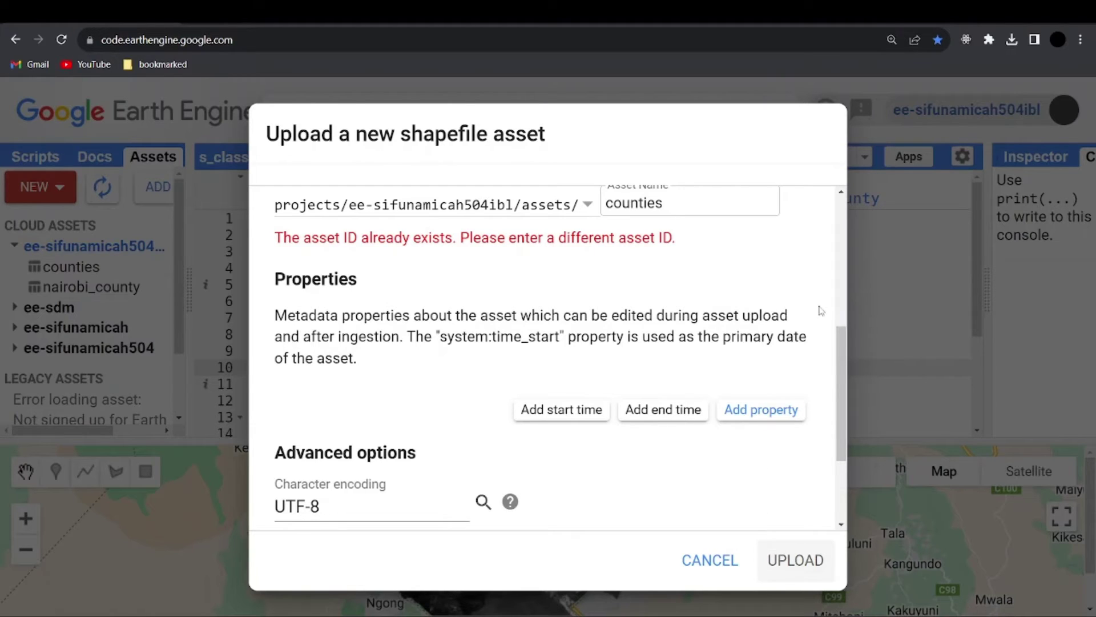
Step: Cancel the shapefile upload, widen the assets panel and inspect the table import's details
{"action": "left_click", "coordinate": [713, 553]}
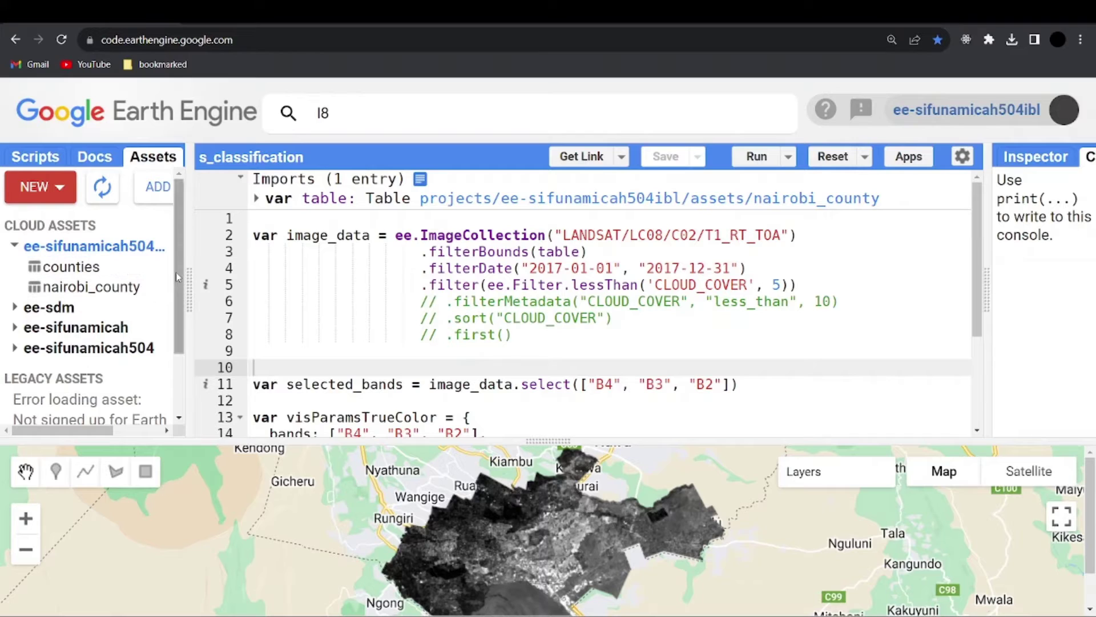
{"action": "left_click_drag", "start_coordinate": [189, 278], "coordinate": [205, 278]}
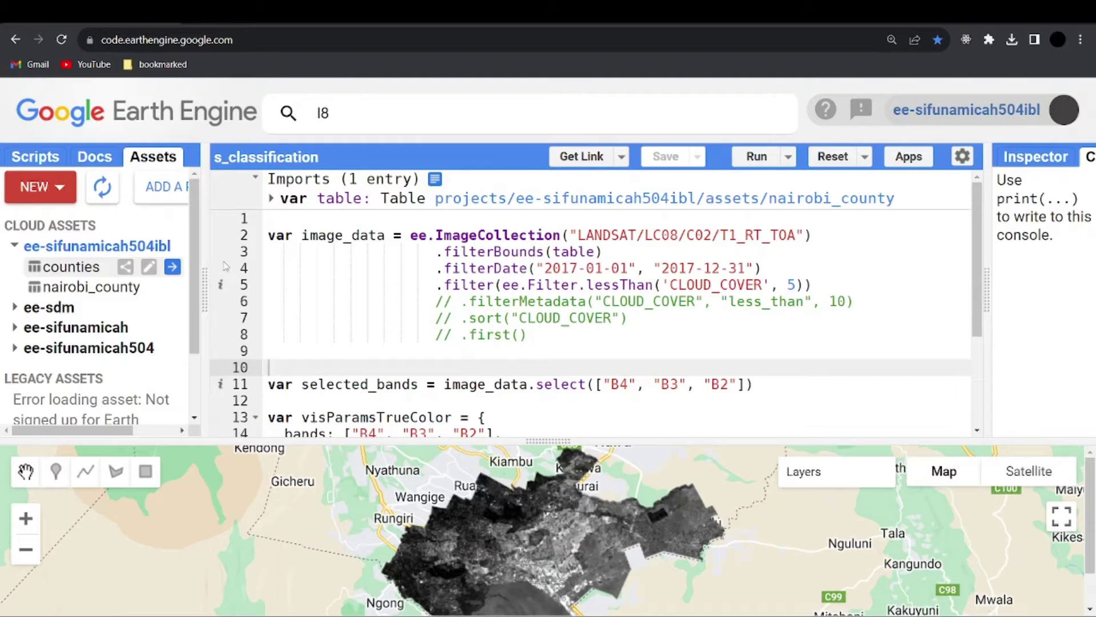
{"action": "left_click", "coordinate": [271, 200]}
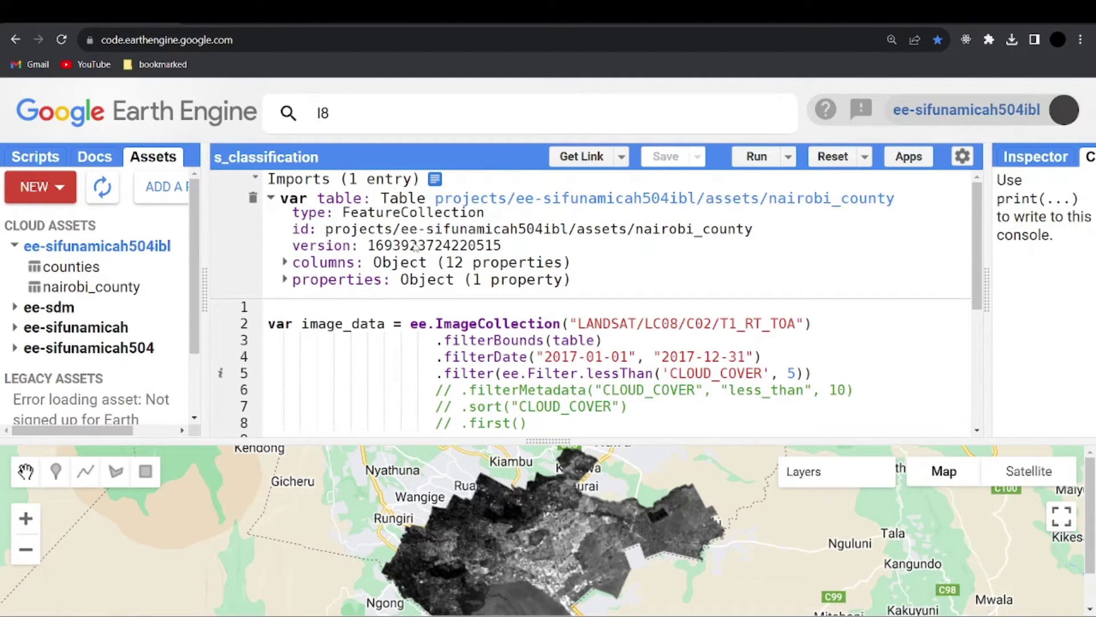
{"action": "left_click", "coordinate": [271, 199]}
Step: Start renaming the table import, then show the l8 dataset search suggestions
{"action": "left_click", "coordinate": [339, 198]}
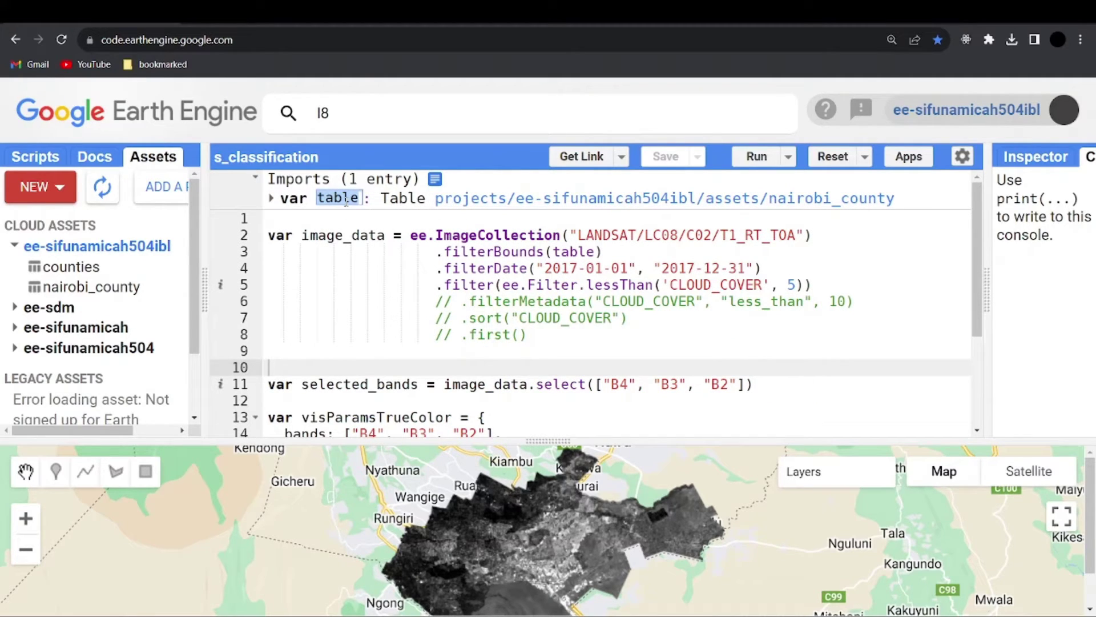
{"action": "left_click", "coordinate": [369, 251]}
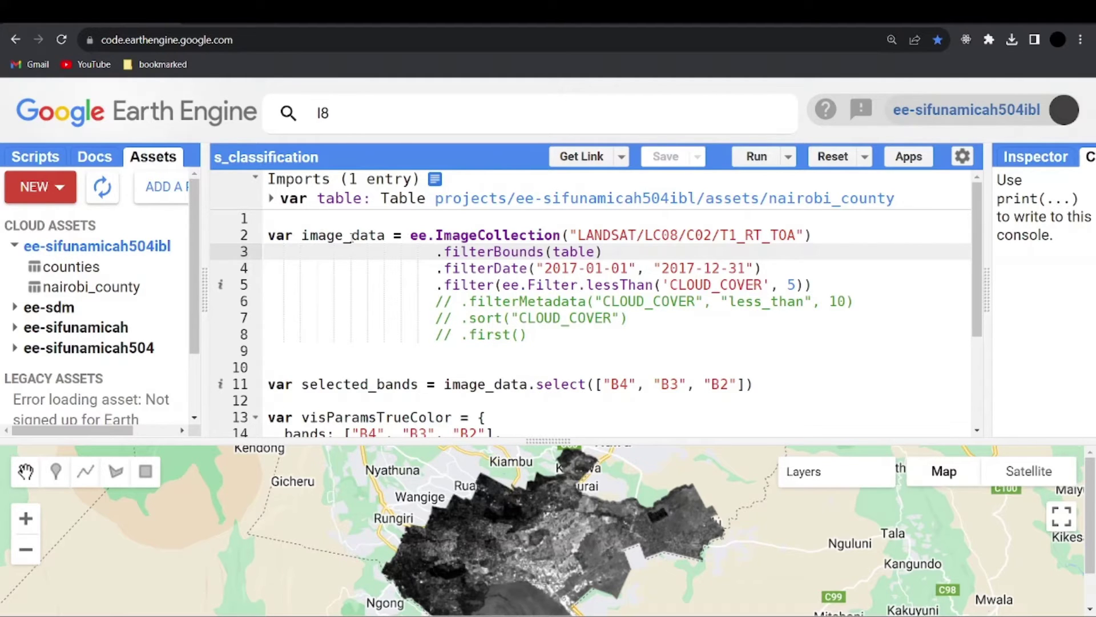
{"action": "left_click", "coordinate": [383, 113]}
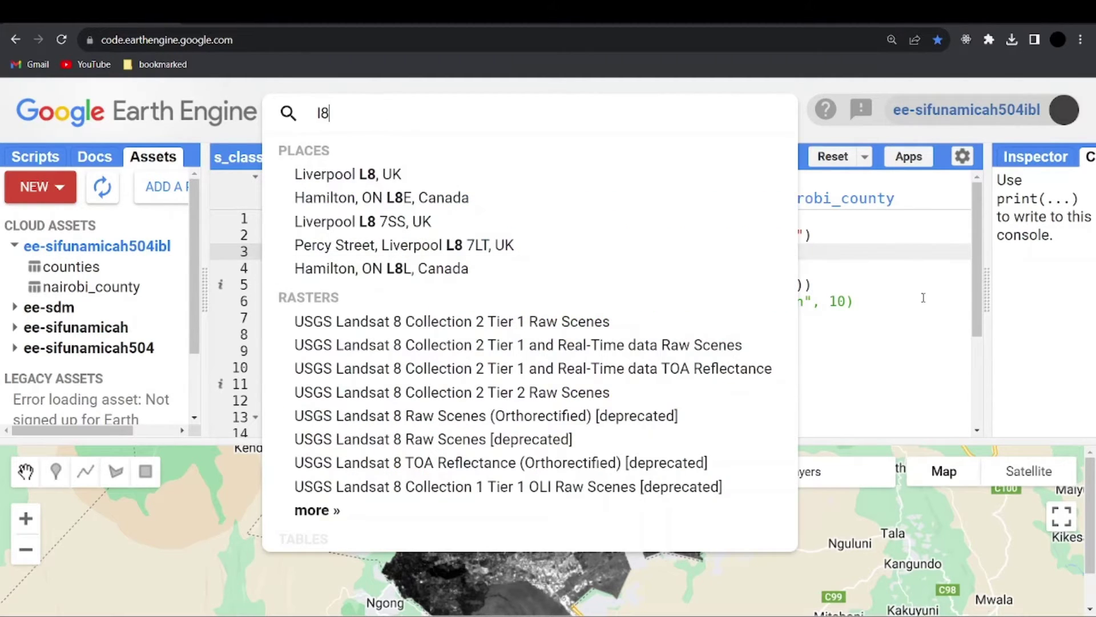
Step: Open the Landsat 8 Collection 2 Tier 1 and Real-Time Raw Scenes dataset and view its bands
{"action": "left_click", "coordinate": [842, 313]}
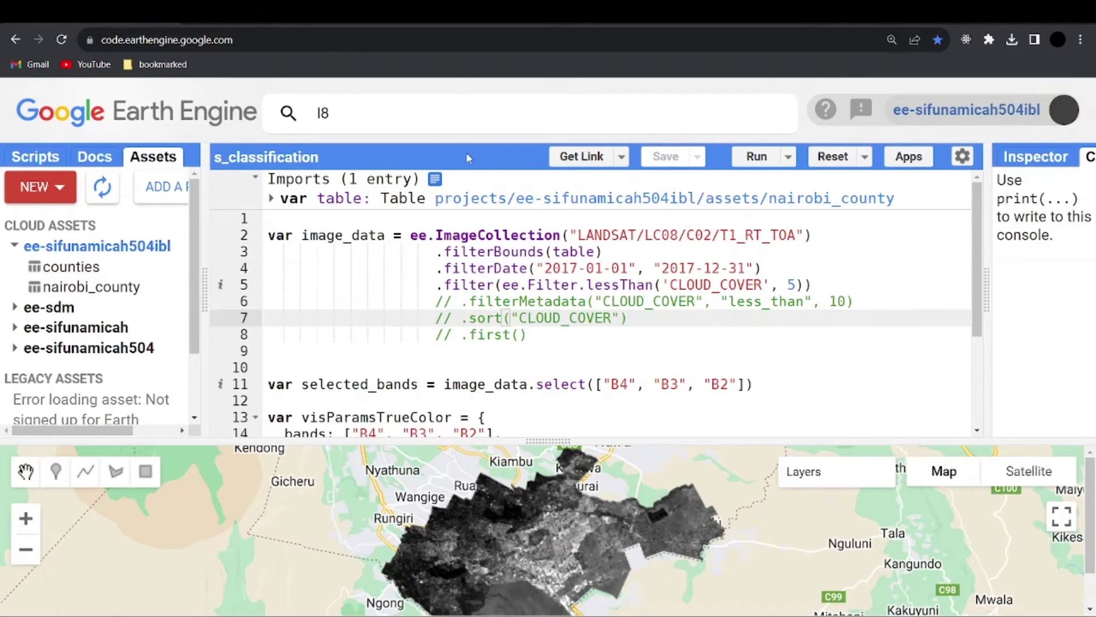
{"action": "left_click", "coordinate": [437, 115]}
{"action": "left_click", "coordinate": [401, 120]}
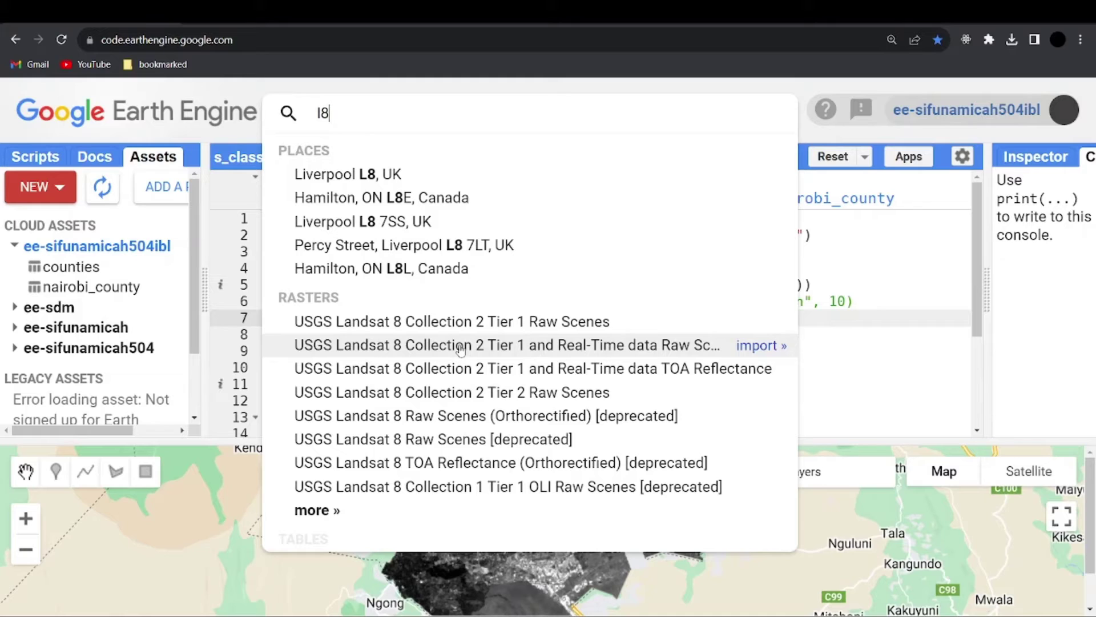
{"action": "left_click", "coordinate": [576, 347]}
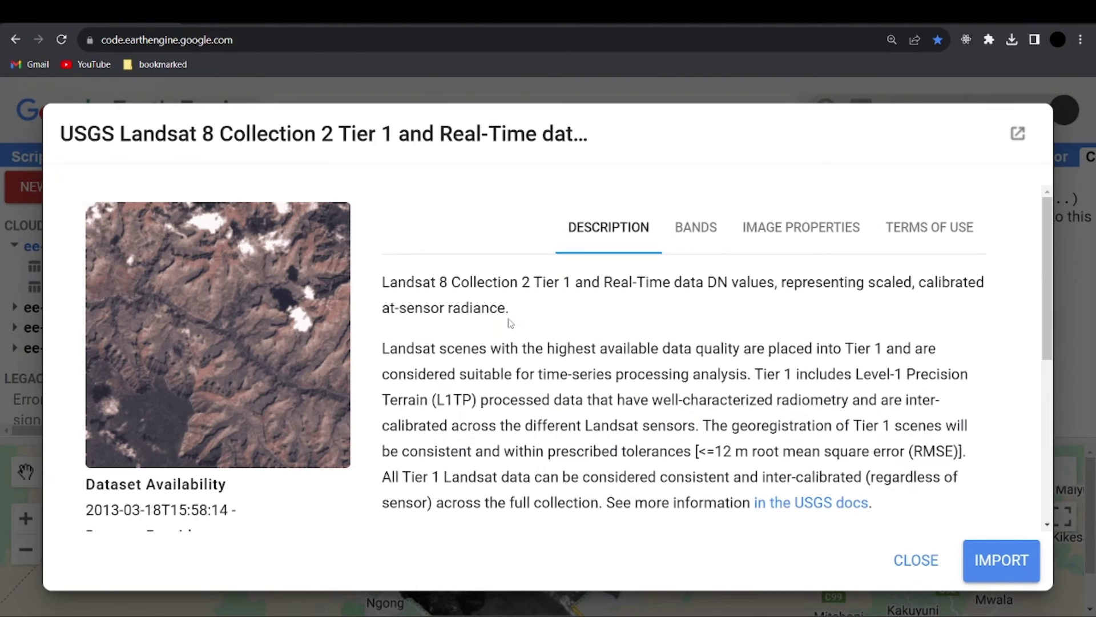
{"action": "scroll", "coordinate": [511, 317], "scroll_direction": "down", "scroll_amount": 5}
{"action": "scroll", "coordinate": [513, 314], "scroll_direction": "up", "scroll_amount": 5}
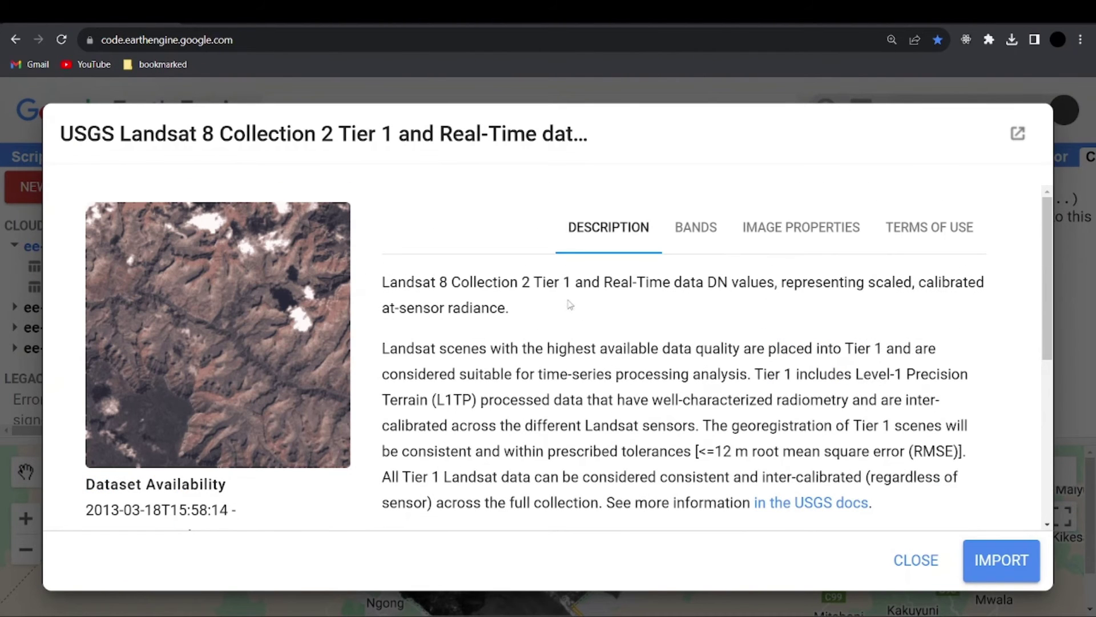
{"action": "left_click", "coordinate": [689, 240]}
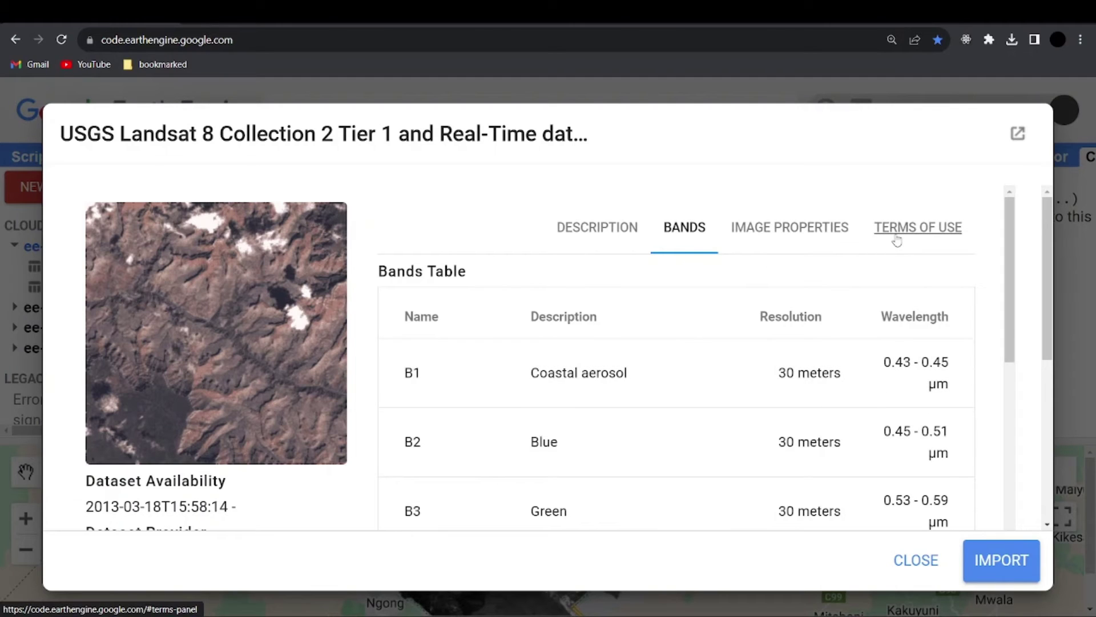
{"action": "scroll", "coordinate": [585, 337], "scroll_direction": "down", "scroll_amount": 5}
{"action": "scroll", "coordinate": [585, 337], "scroll_direction": "down", "scroll_amount": 8}
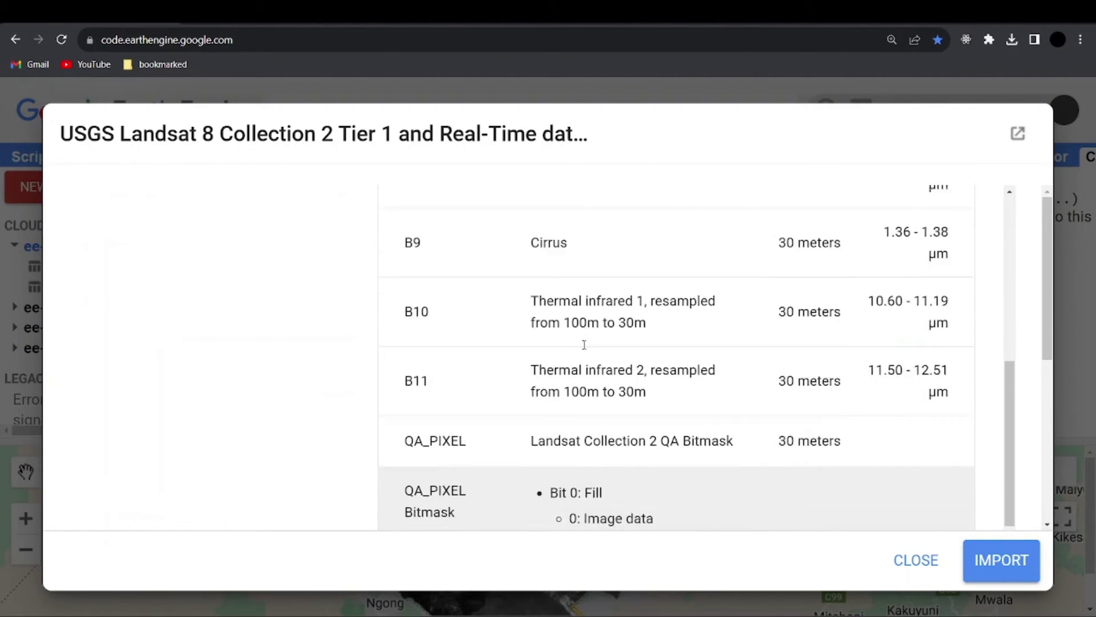
{"action": "scroll", "coordinate": [572, 341], "scroll_direction": "up", "scroll_amount": 12}
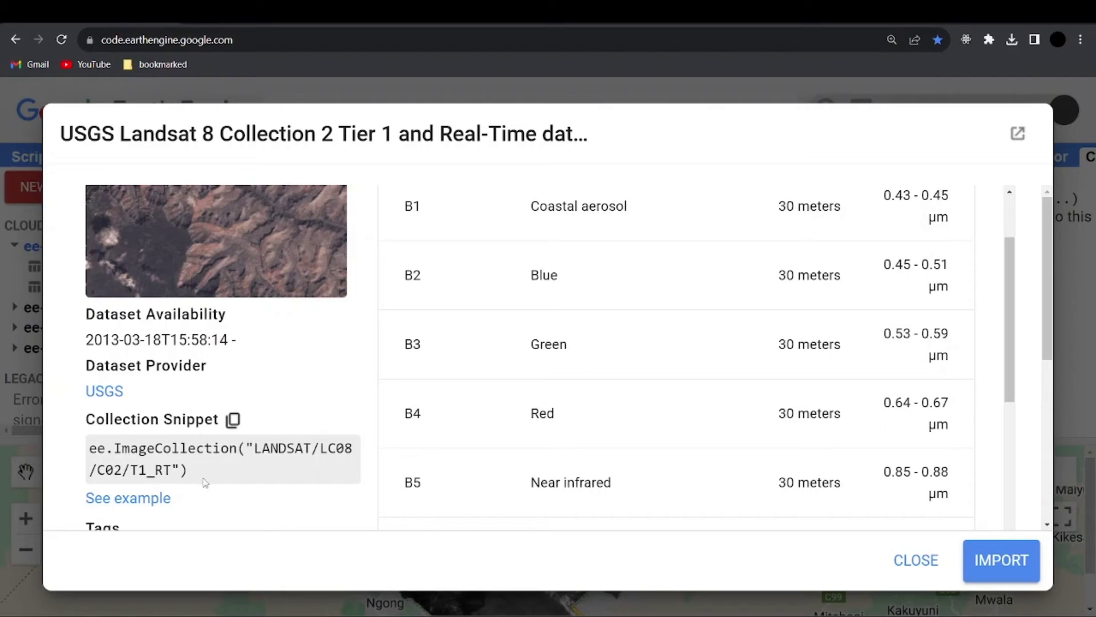
Step: Copy the dataset's collection snippet and close the details
{"action": "left_click_drag", "start_coordinate": [194, 477], "coordinate": [87, 449]}
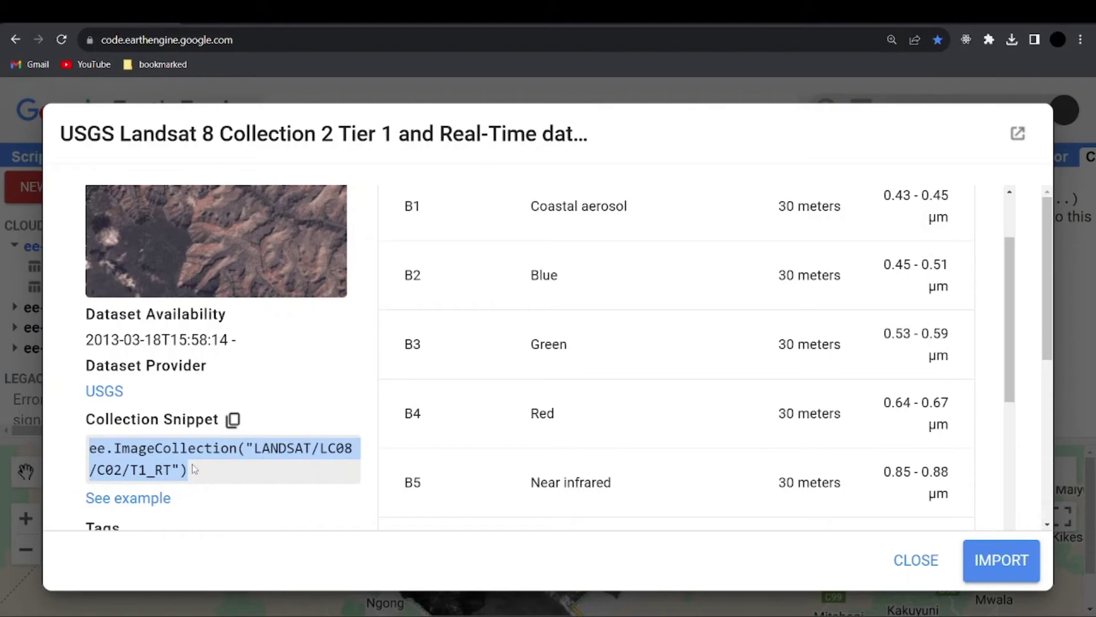
{"action": "left_click", "coordinate": [229, 468]}
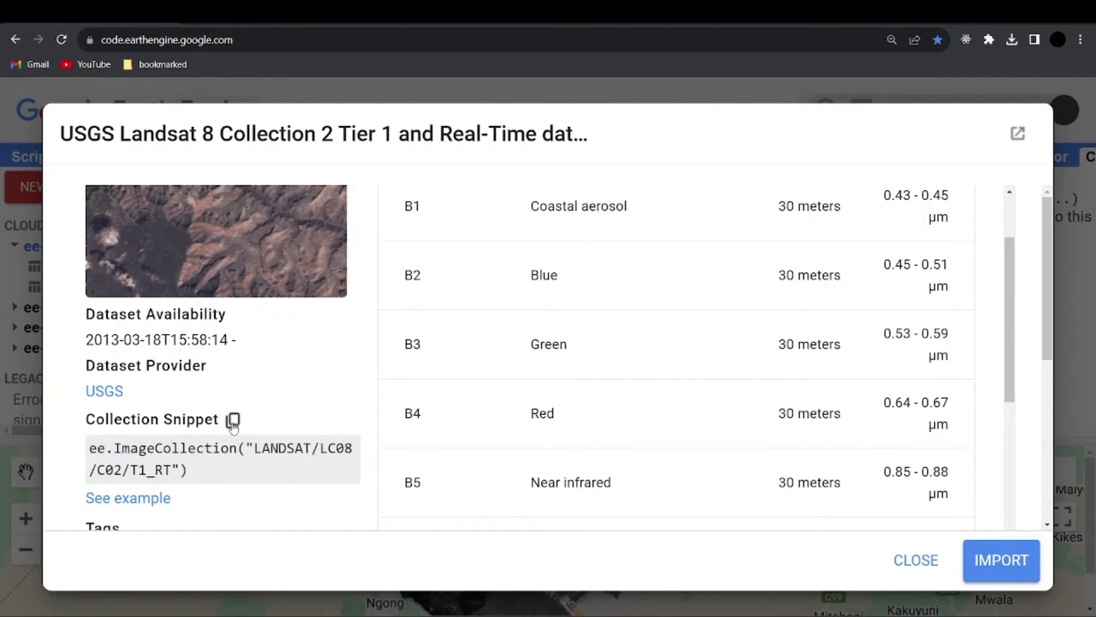
{"action": "left_click", "coordinate": [233, 421]}
{"action": "left_click", "coordinate": [905, 561]}
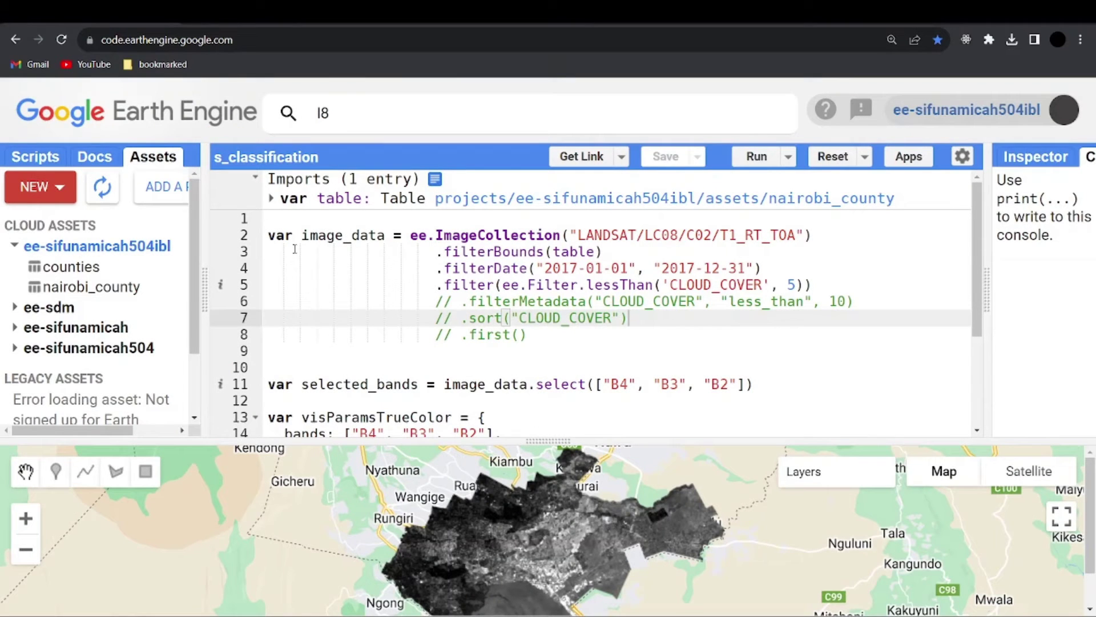
Step: Select the image_data variable name on line 2 of the script
{"action": "left_click_drag", "start_coordinate": [337, 353], "coordinate": [265, 238]}
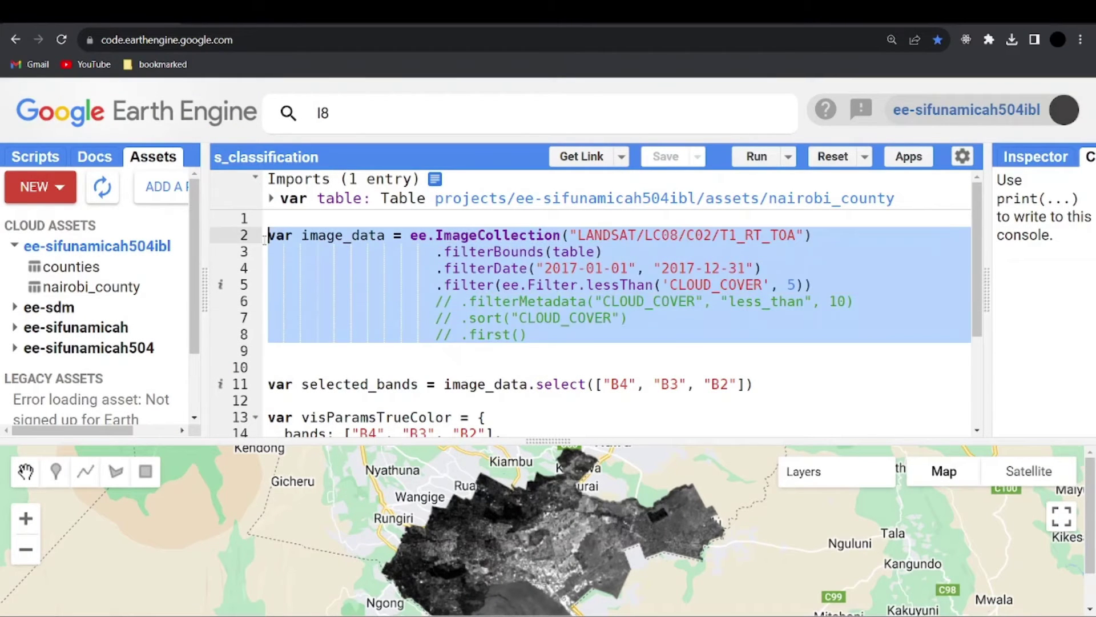
{"action": "left_click", "coordinate": [377, 284]}
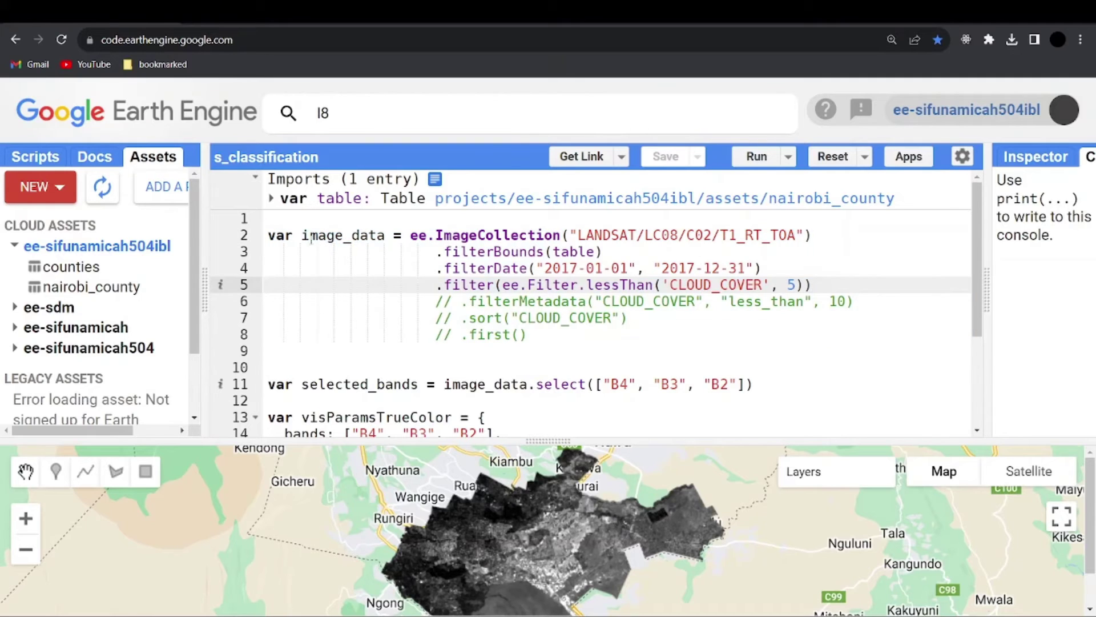
{"action": "left_click", "coordinate": [334, 235]}
{"action": "double_click", "coordinate": [334, 234]}
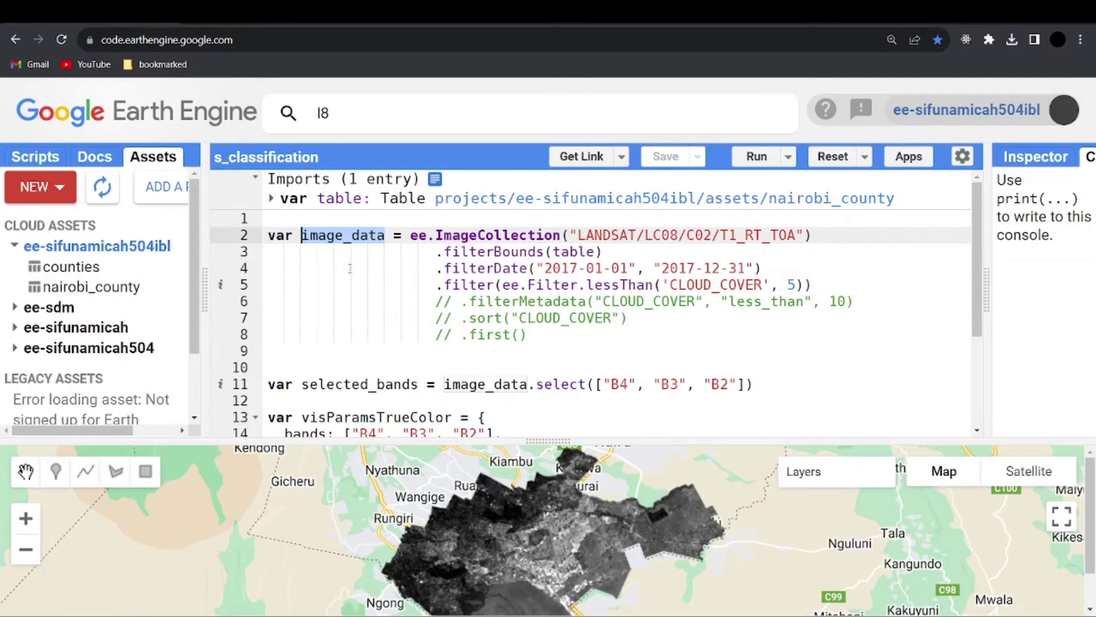
{"action": "double_click", "coordinate": [350, 268]}
{"action": "left_click", "coordinate": [351, 268]}
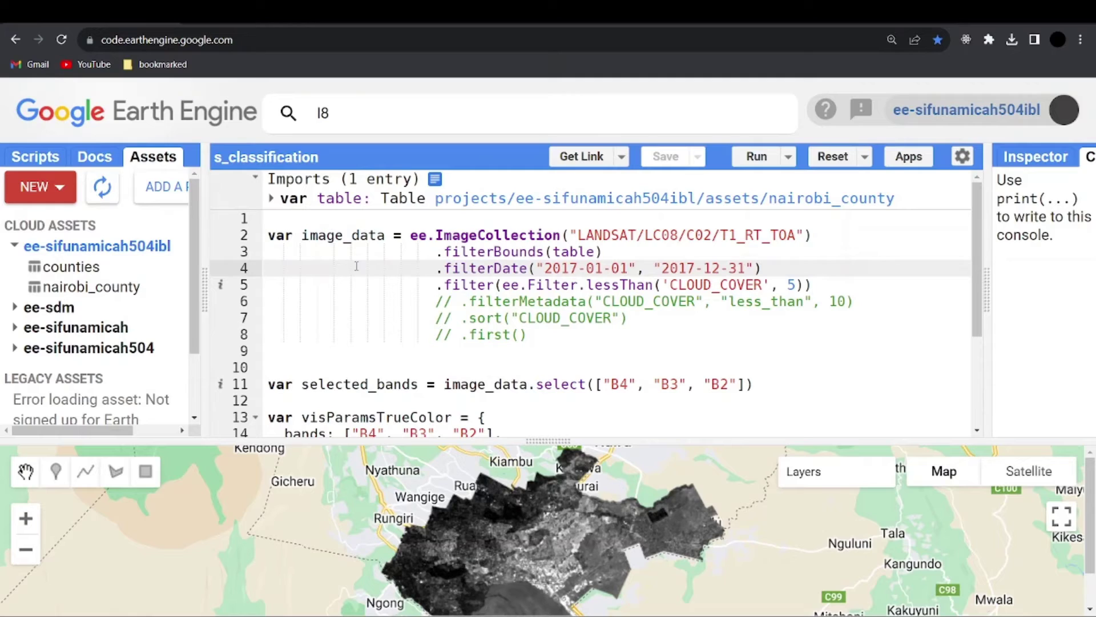
{"action": "left_click_drag", "start_coordinate": [410, 234], "coordinate": [837, 242]}
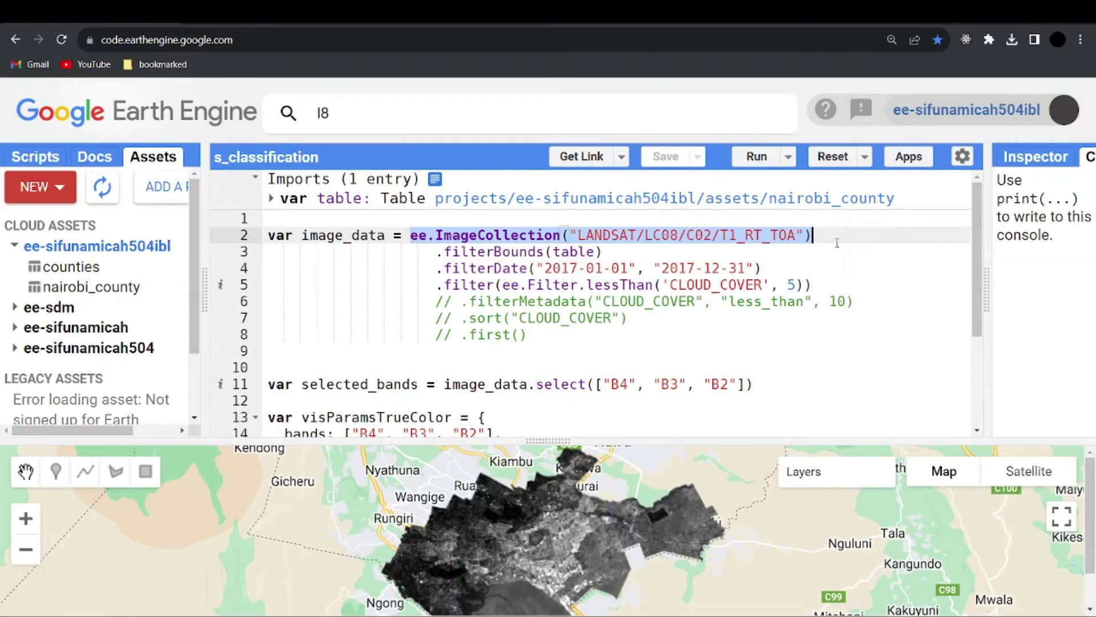
{"action": "left_click", "coordinate": [772, 258]}
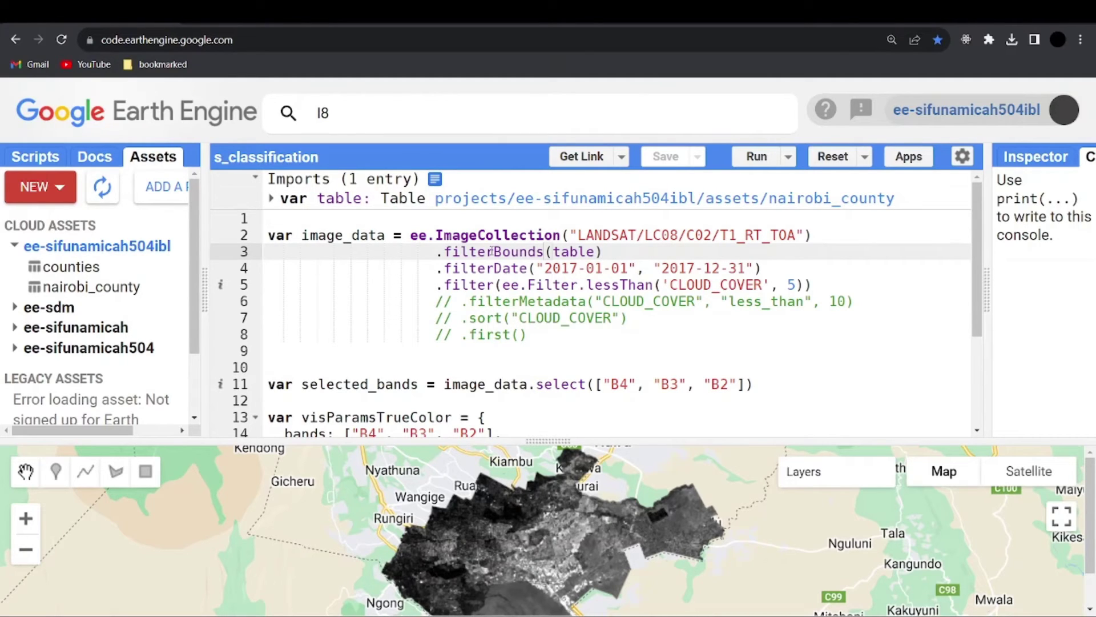
{"action": "double_click", "coordinate": [571, 255]}
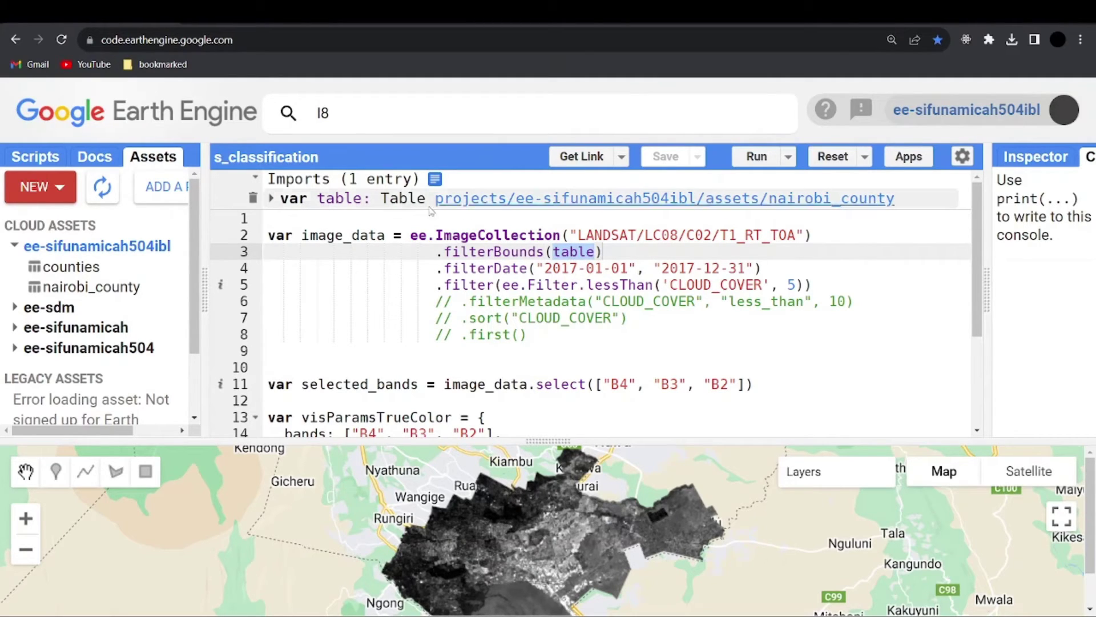
{"action": "left_click", "coordinate": [623, 252]}
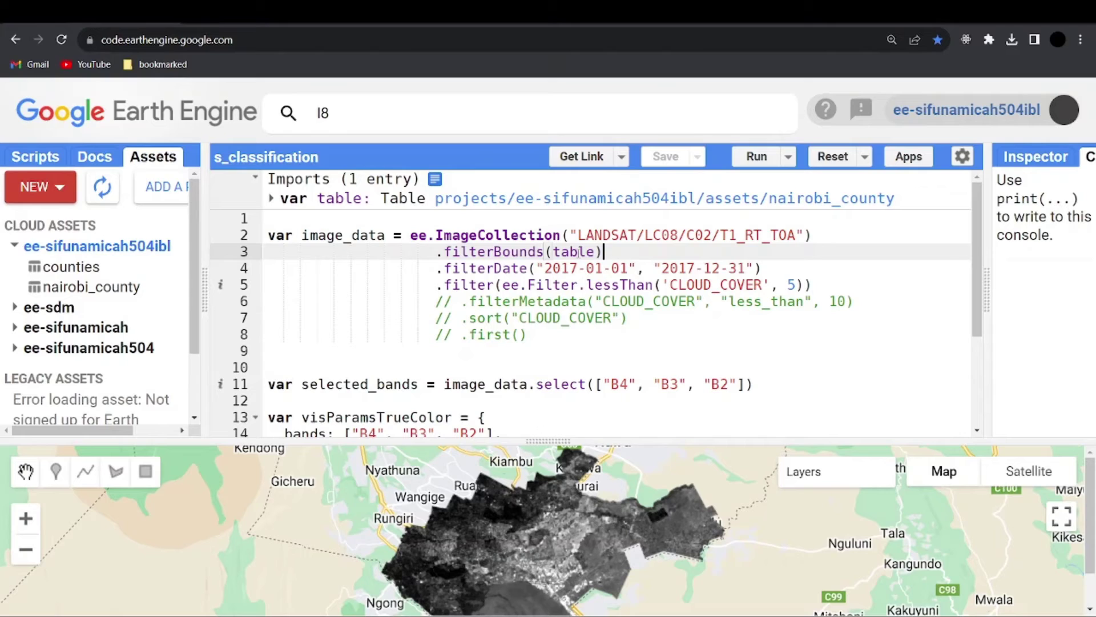
{"action": "left_click", "coordinate": [560, 269]}
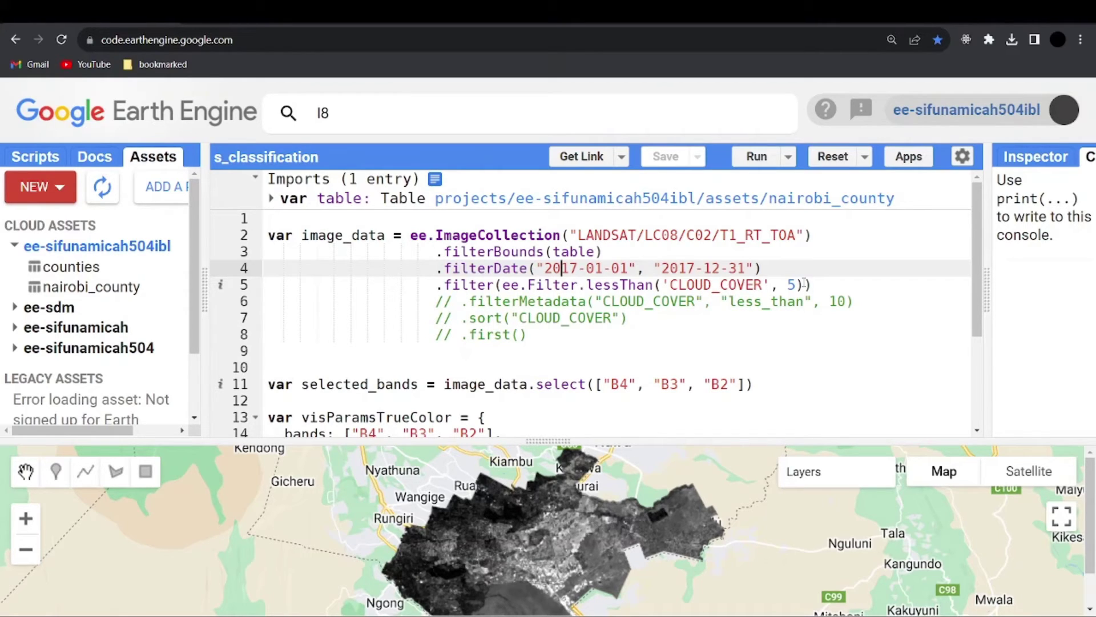
{"action": "scroll", "coordinate": [554, 321], "scroll_direction": "down", "scroll_amount": 3}
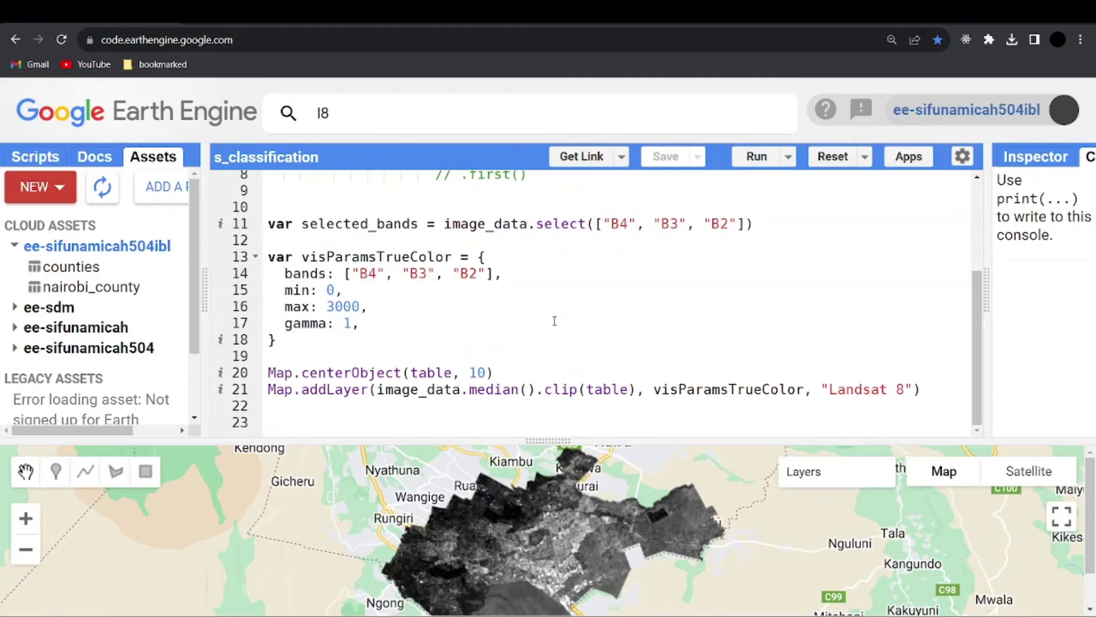
{"action": "scroll", "coordinate": [598, 262], "scroll_direction": "up", "scroll_amount": 3}
{"action": "scroll", "coordinate": [658, 332], "scroll_direction": "down", "scroll_amount": 1}
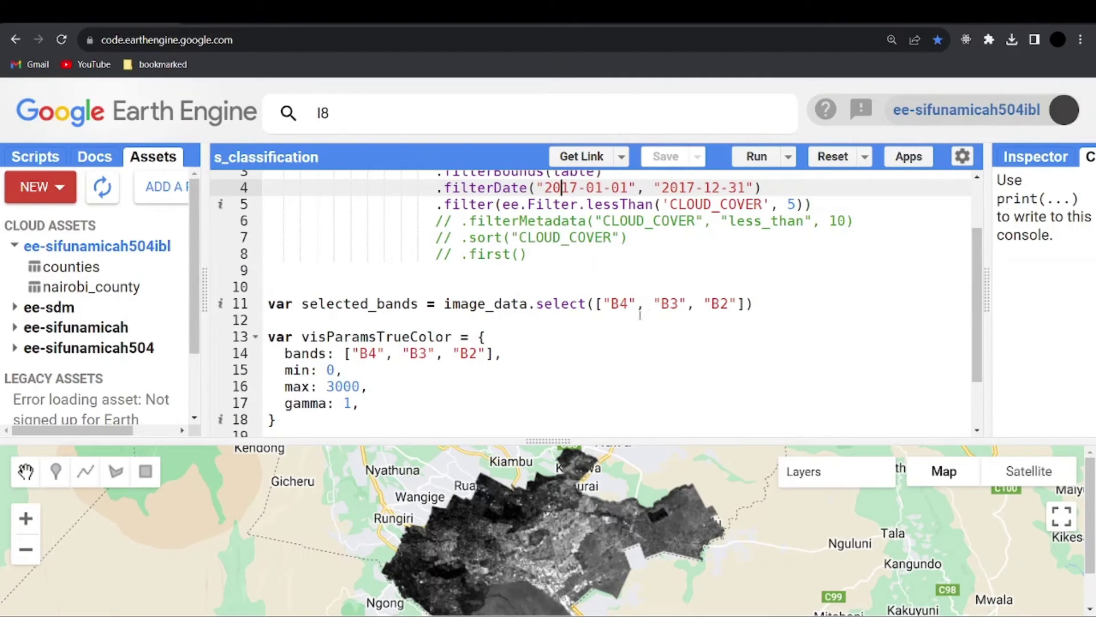
{"action": "left_click", "coordinate": [621, 303]}
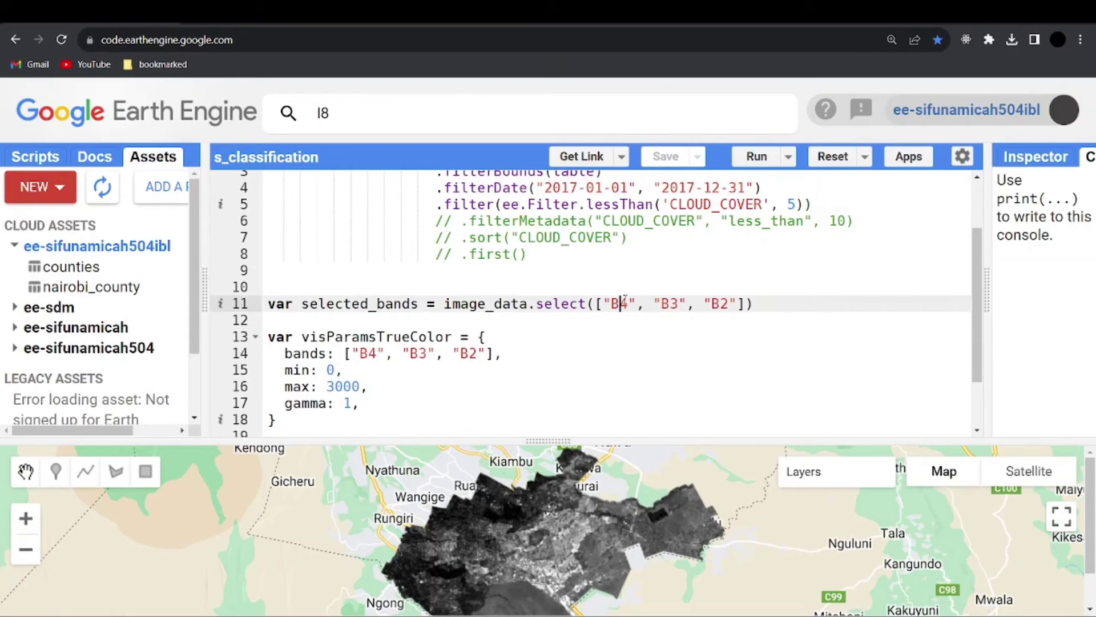
{"action": "double_click", "coordinate": [671, 303]}
{"action": "double_click", "coordinate": [722, 303]}
{"action": "left_click", "coordinate": [670, 304]}
{"action": "scroll", "coordinate": [422, 377], "scroll_direction": "down", "scroll_amount": 2}
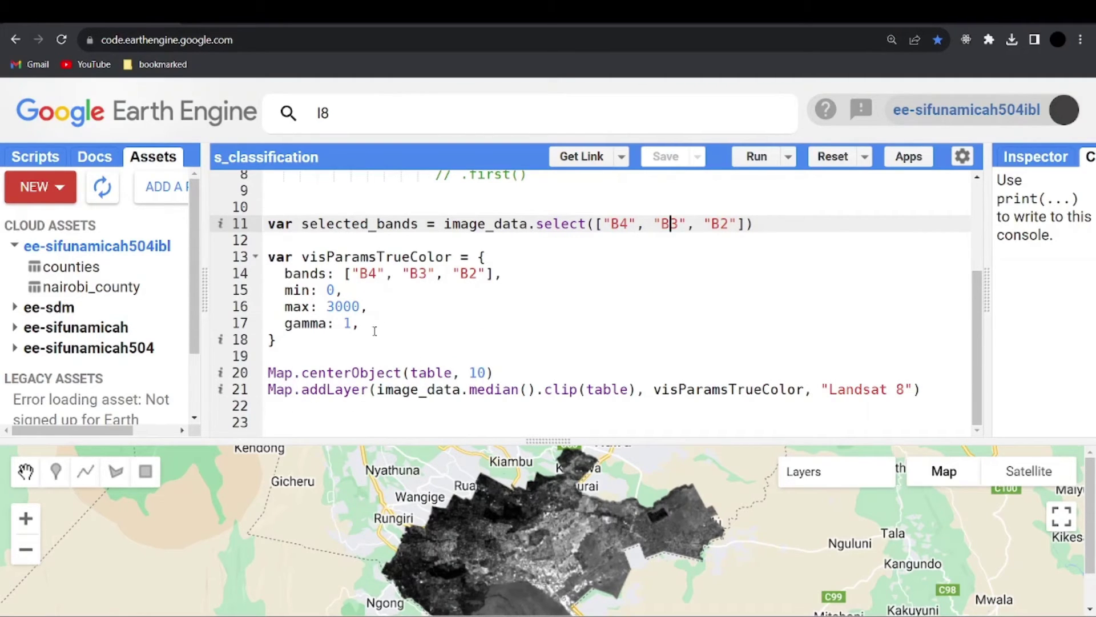
{"action": "left_click_drag", "start_coordinate": [273, 255], "coordinate": [419, 339]}
{"action": "left_click", "coordinate": [418, 338]}
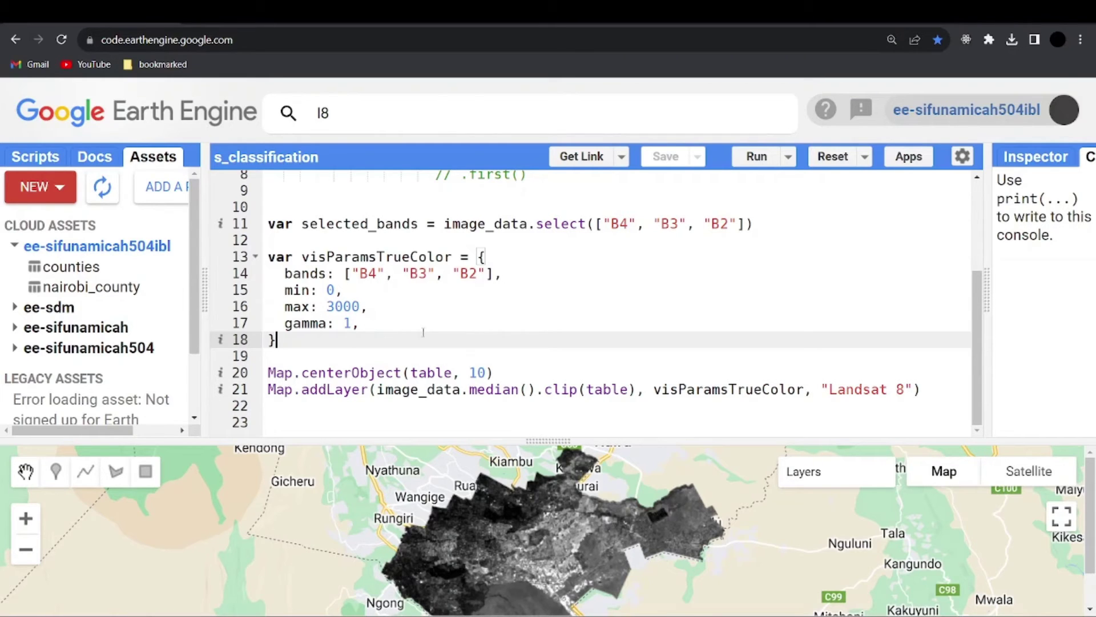
{"action": "left_click_drag", "start_coordinate": [517, 375], "coordinate": [419, 358]}
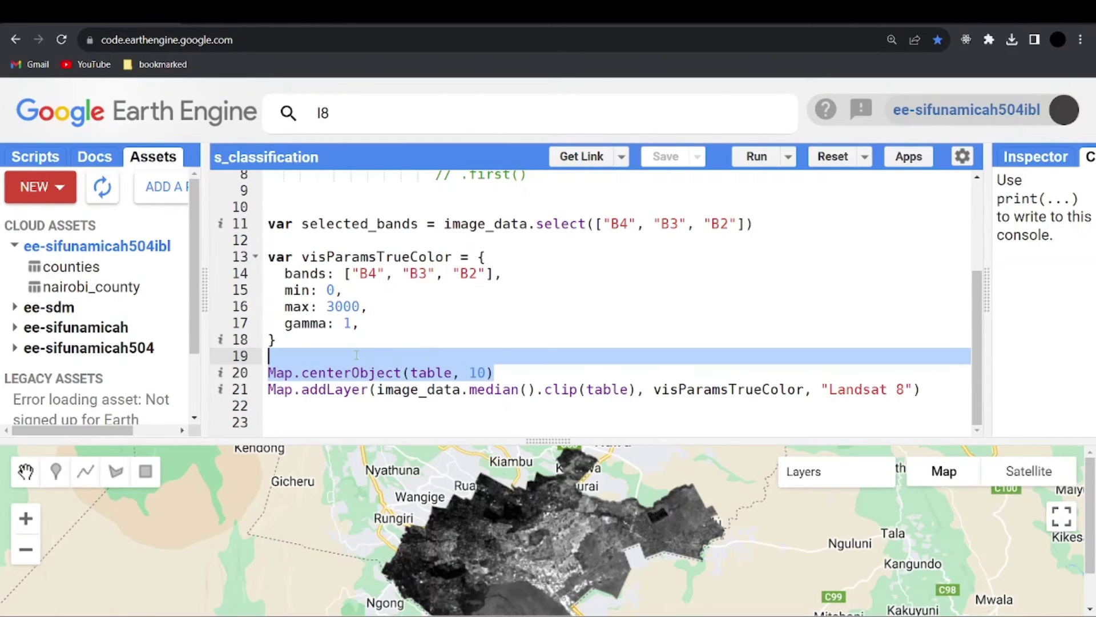
{"action": "left_click", "coordinate": [410, 343]}
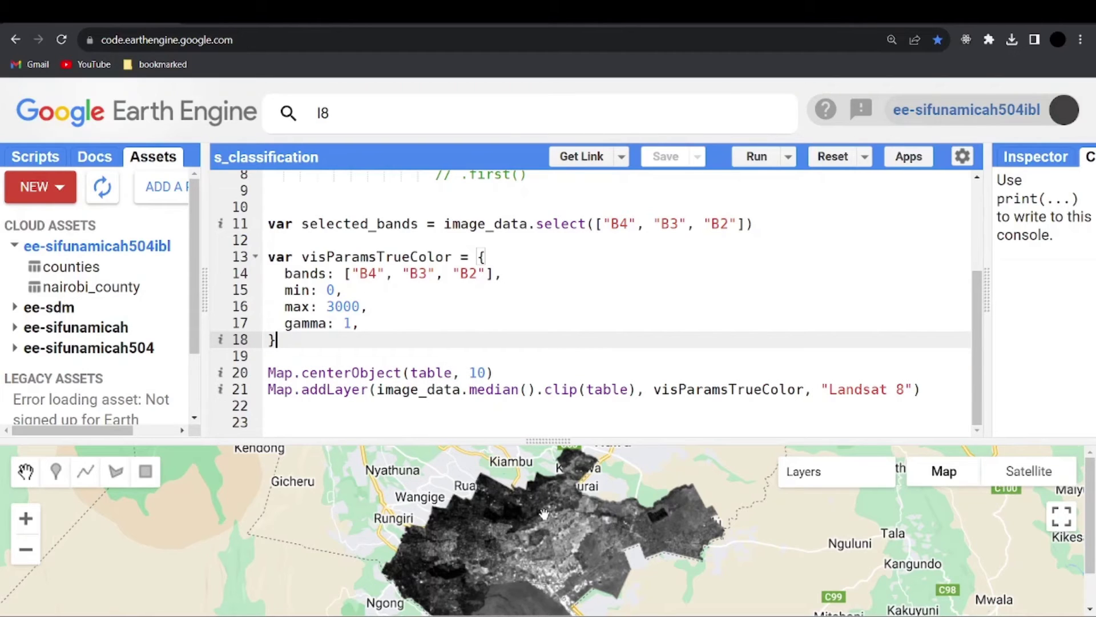
{"action": "left_click_drag", "start_coordinate": [528, 541], "coordinate": [528, 537]}
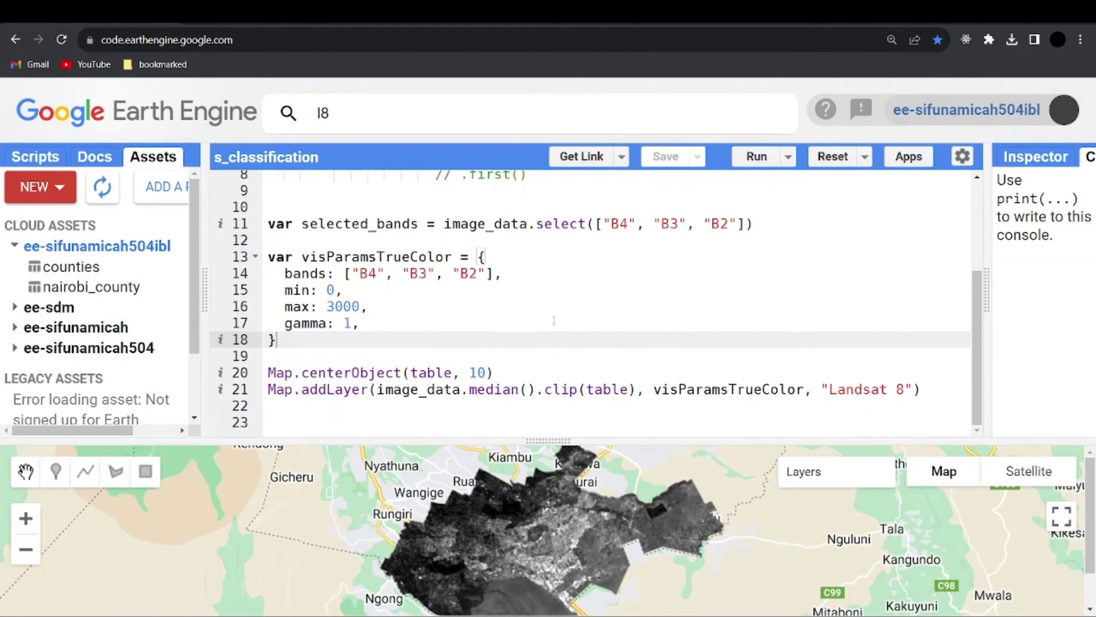
{"action": "scroll", "coordinate": [519, 291], "scroll_direction": "up", "scroll_amount": 3}
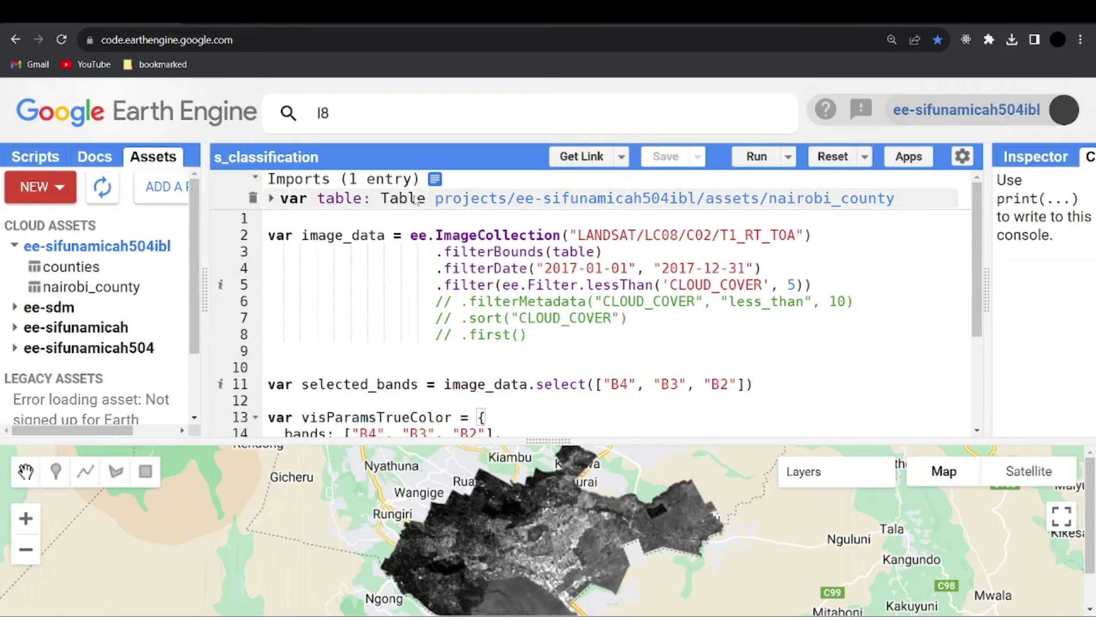
{"action": "scroll", "coordinate": [517, 291], "scroll_direction": "down", "scroll_amount": 3}
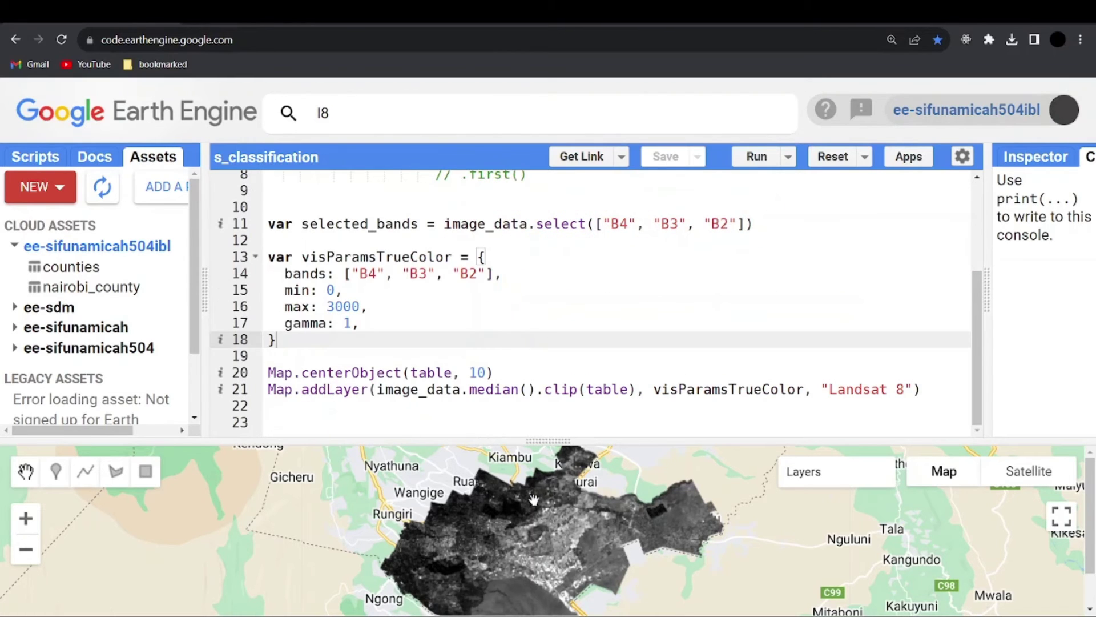
{"action": "left_click_drag", "start_coordinate": [547, 551], "coordinate": [547, 545]}
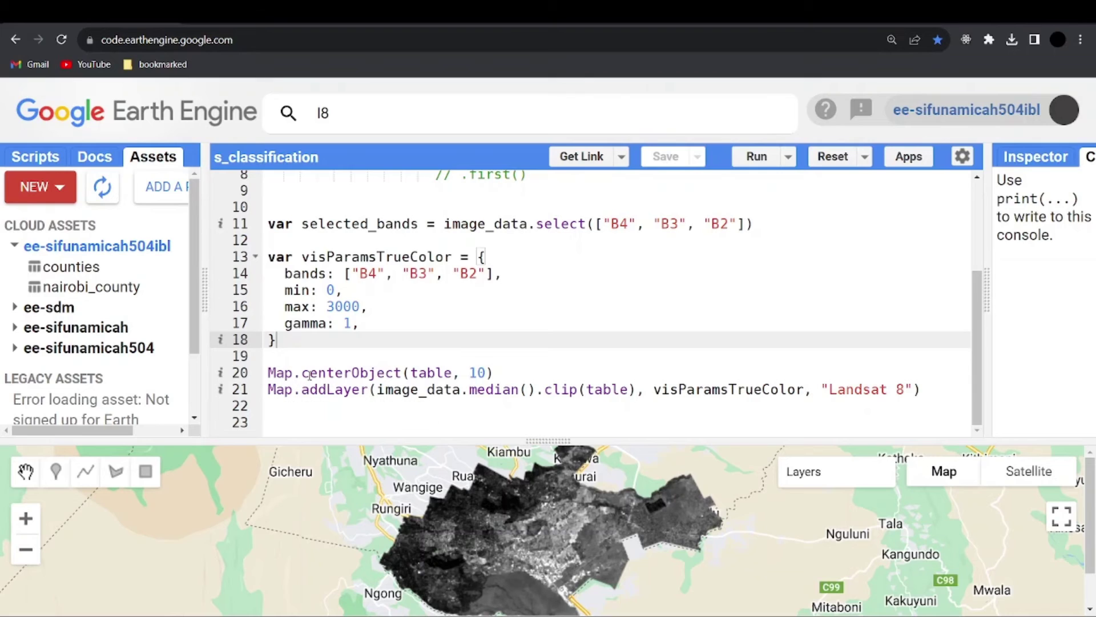
{"action": "left_click", "coordinate": [440, 364]}
{"action": "double_click", "coordinate": [432, 372]}
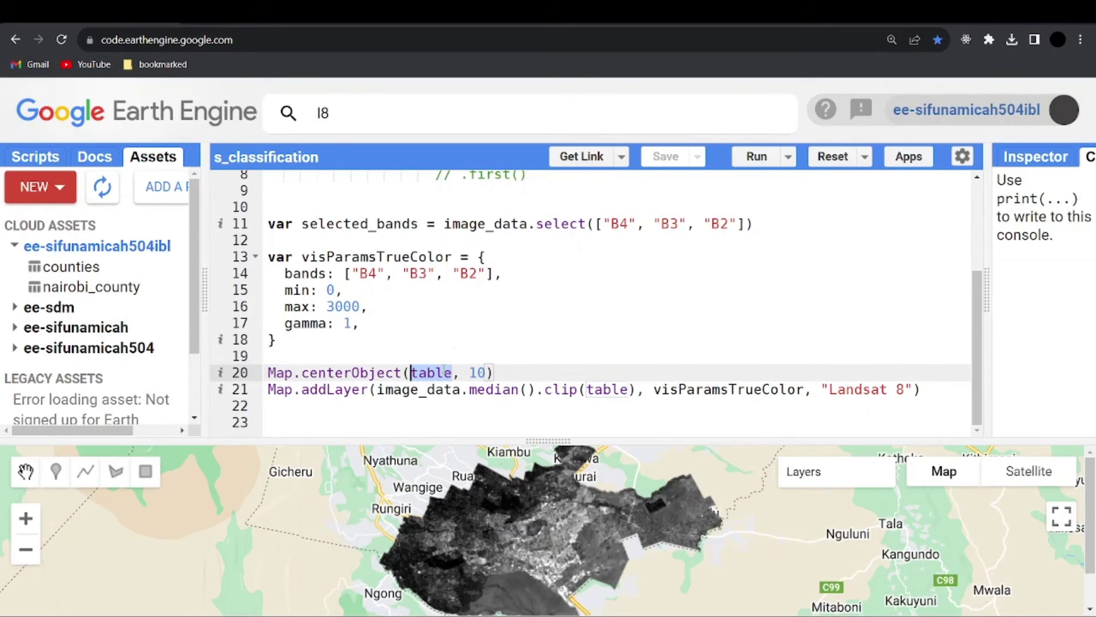
{"action": "scroll", "coordinate": [446, 285], "scroll_direction": "up", "scroll_amount": 5}
{"action": "scroll", "coordinate": [350, 247], "scroll_direction": "down", "scroll_amount": 5}
{"action": "double_click", "coordinate": [476, 372]}
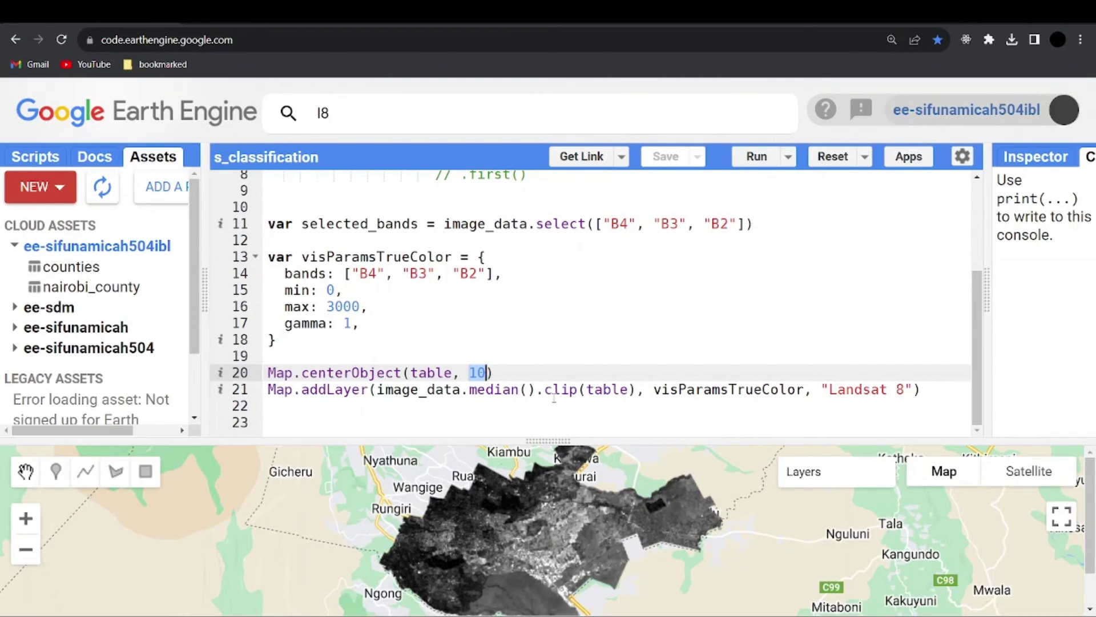
{"action": "left_click", "coordinate": [528, 386]}
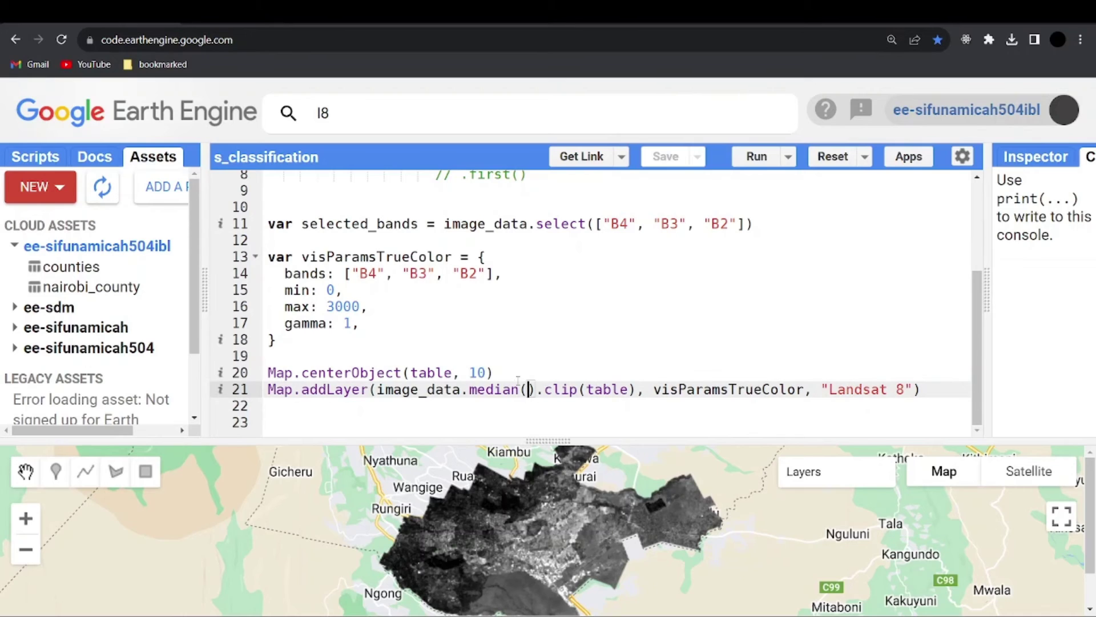
{"action": "key", "text": "Up"}
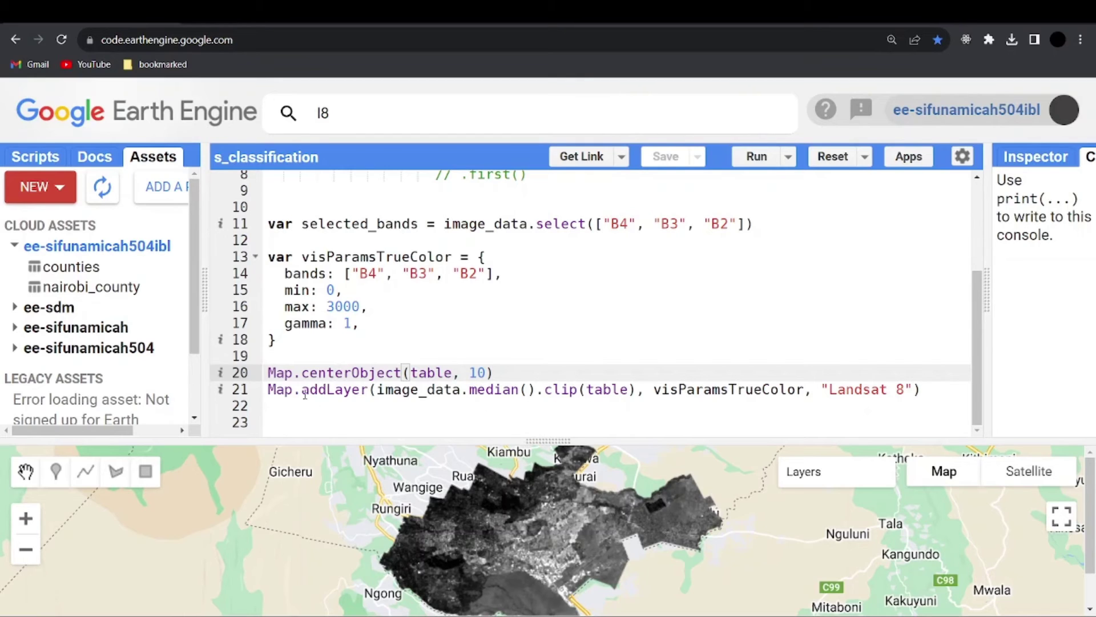
{"action": "double_click", "coordinate": [422, 394]}
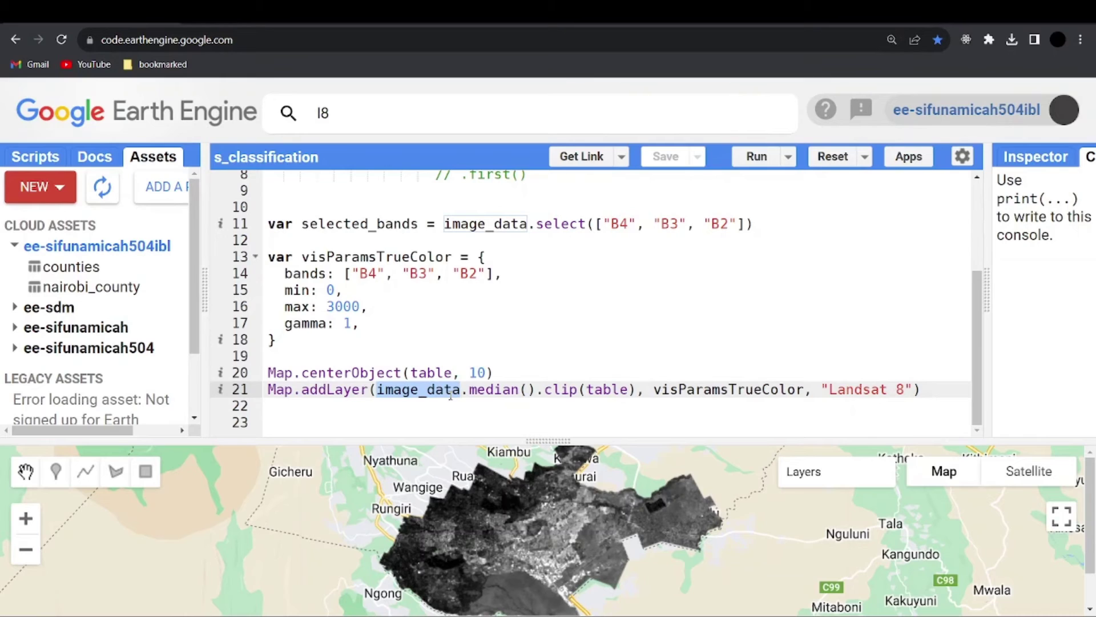
{"action": "double_click", "coordinate": [507, 391]}
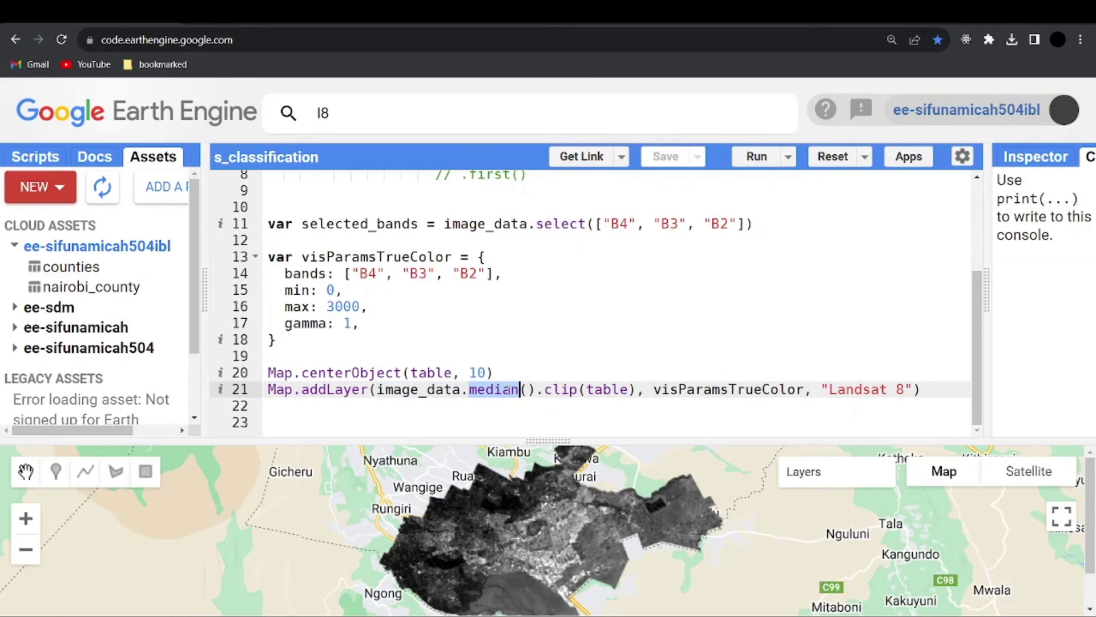
{"action": "left_click", "coordinate": [517, 373]}
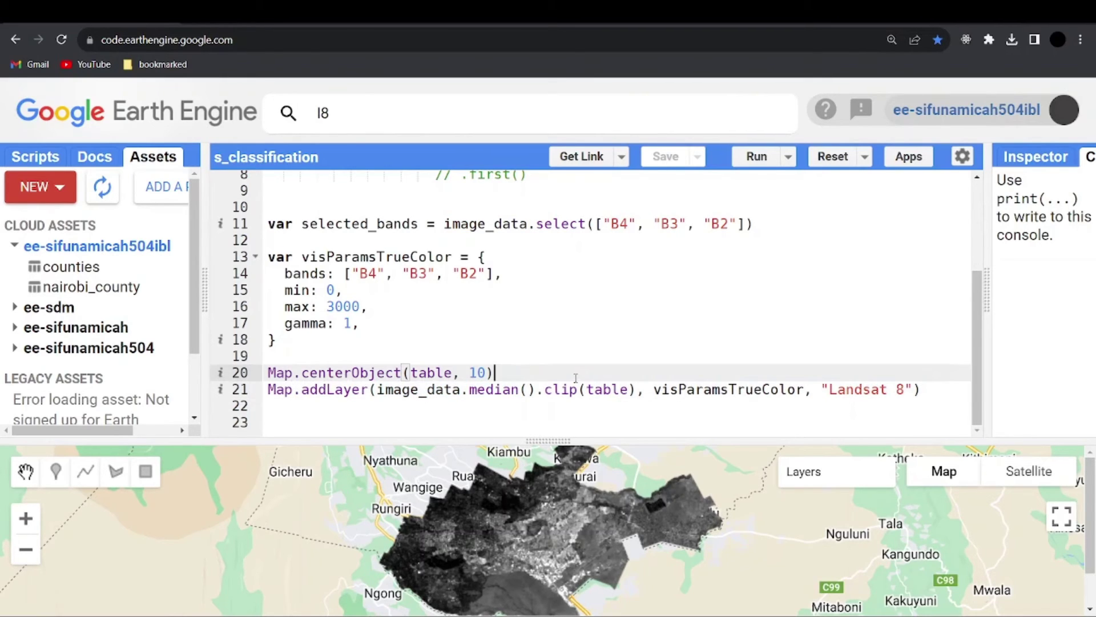
{"action": "double_click", "coordinate": [560, 391]}
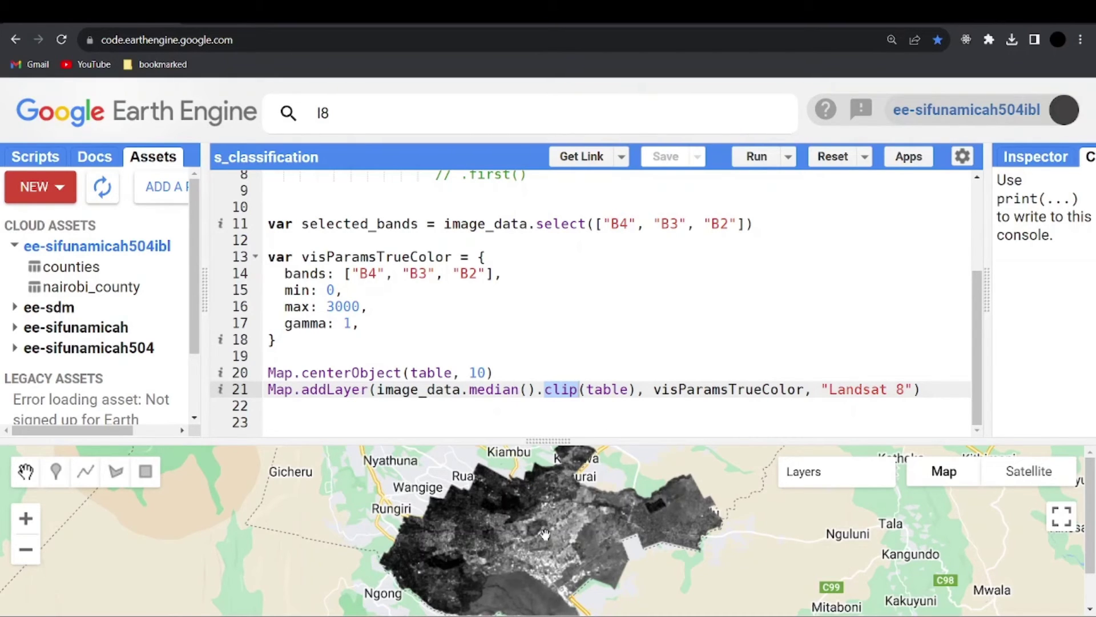
{"action": "mouse_move", "coordinate": [545, 535]}
{"action": "left_mouse_down"}
{"action": "mouse_move", "coordinate": [537, 514]}
{"action": "mouse_move", "coordinate": [571, 542]}
{"action": "mouse_move", "coordinate": [545, 542]}
{"action": "mouse_move", "coordinate": [561, 541]}
{"action": "left_mouse_up"}
{"action": "double_click", "coordinate": [601, 389]}
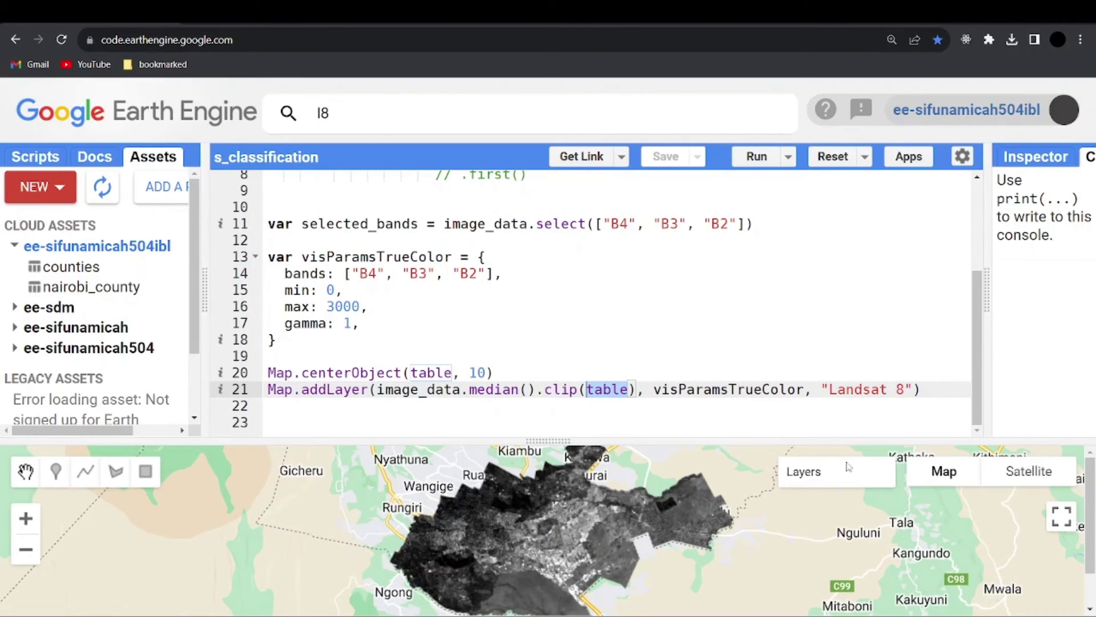
Step: Rerun the script with Ctrl+Enter and enlarge the map to show the black Nairobi county layer
{"action": "mouse_move", "coordinate": [848, 466]}
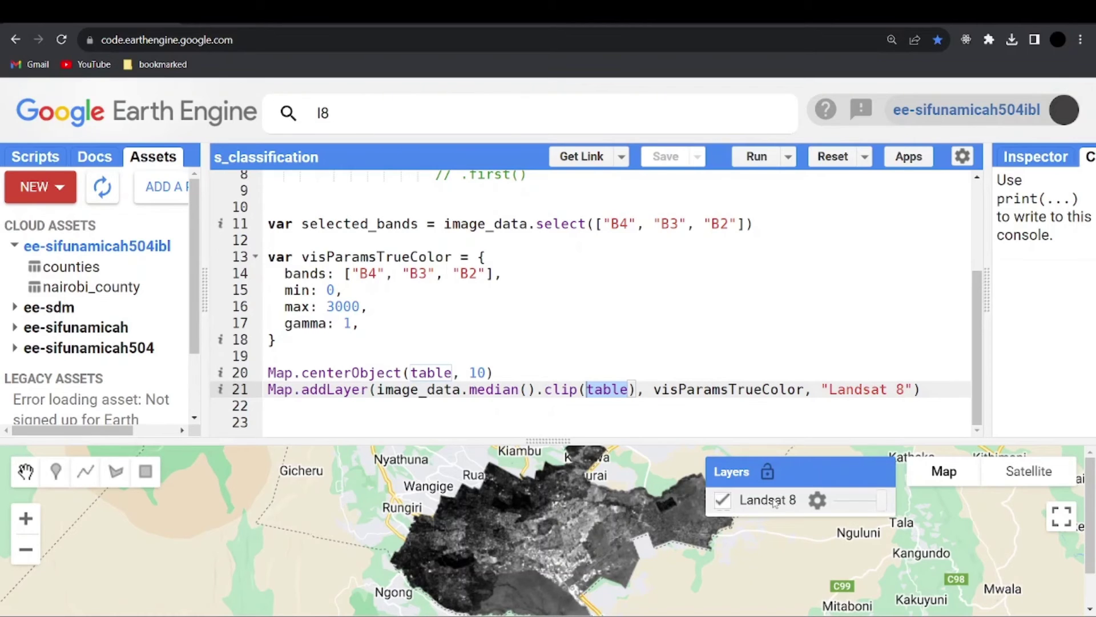
{"action": "left_click", "coordinate": [620, 329]}
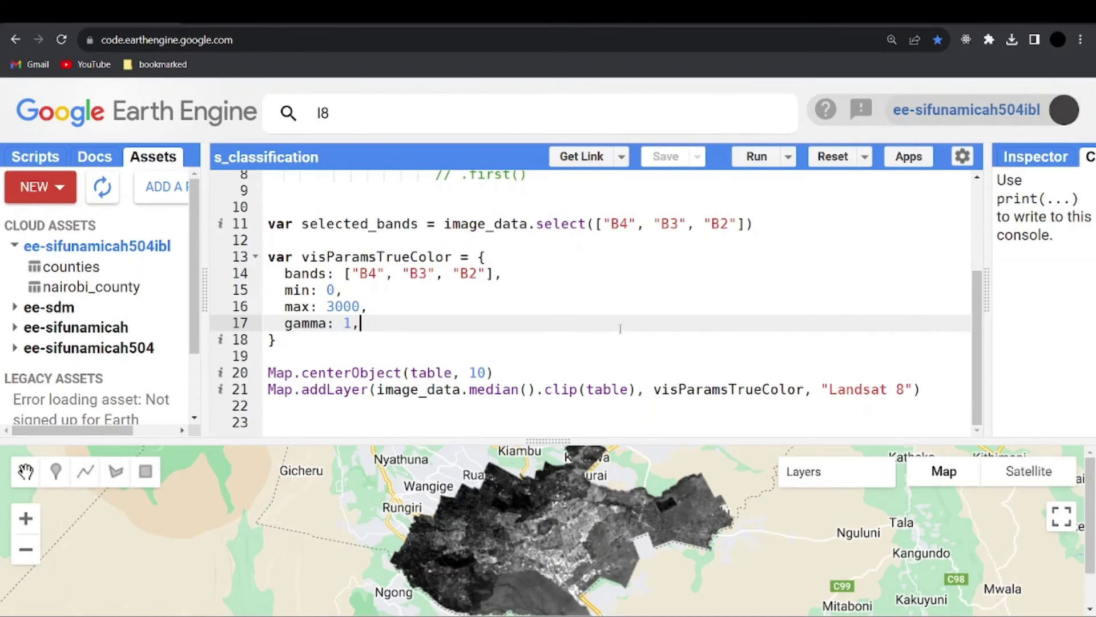
{"action": "key", "text": "ctrl+Return"}
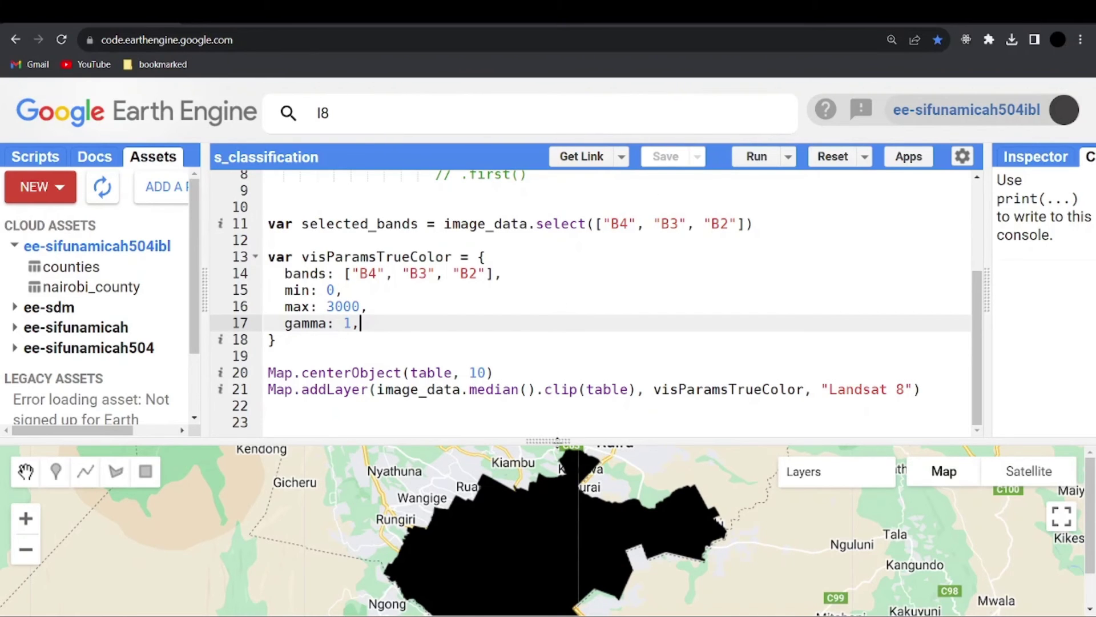
{"action": "left_click_drag", "start_coordinate": [555, 440], "coordinate": [548, 263]}
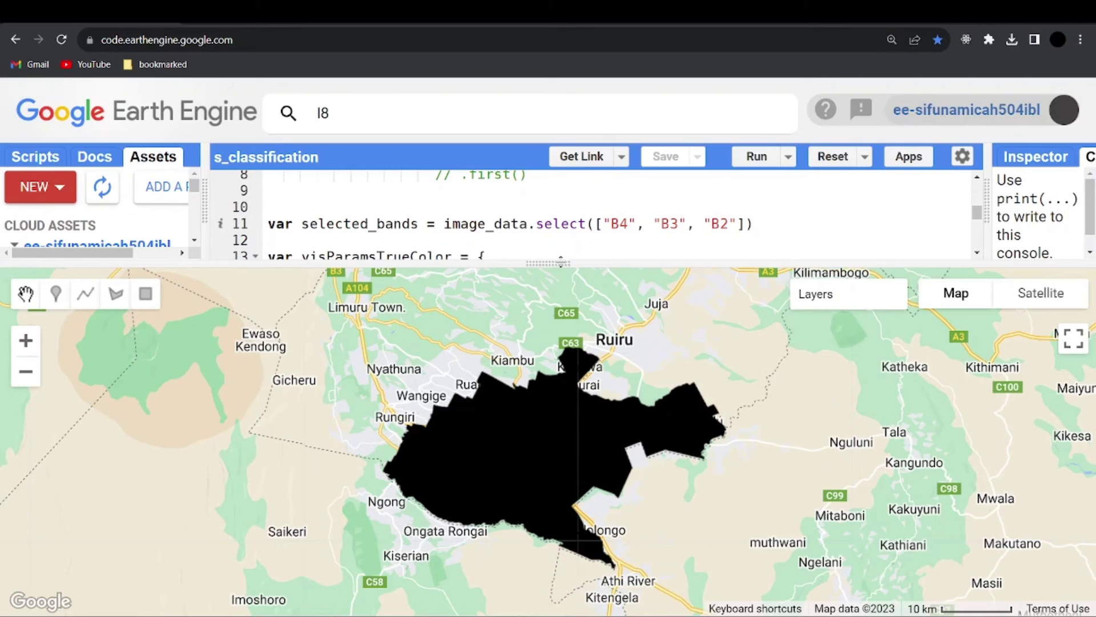
{"action": "mouse_move", "coordinate": [804, 307]}
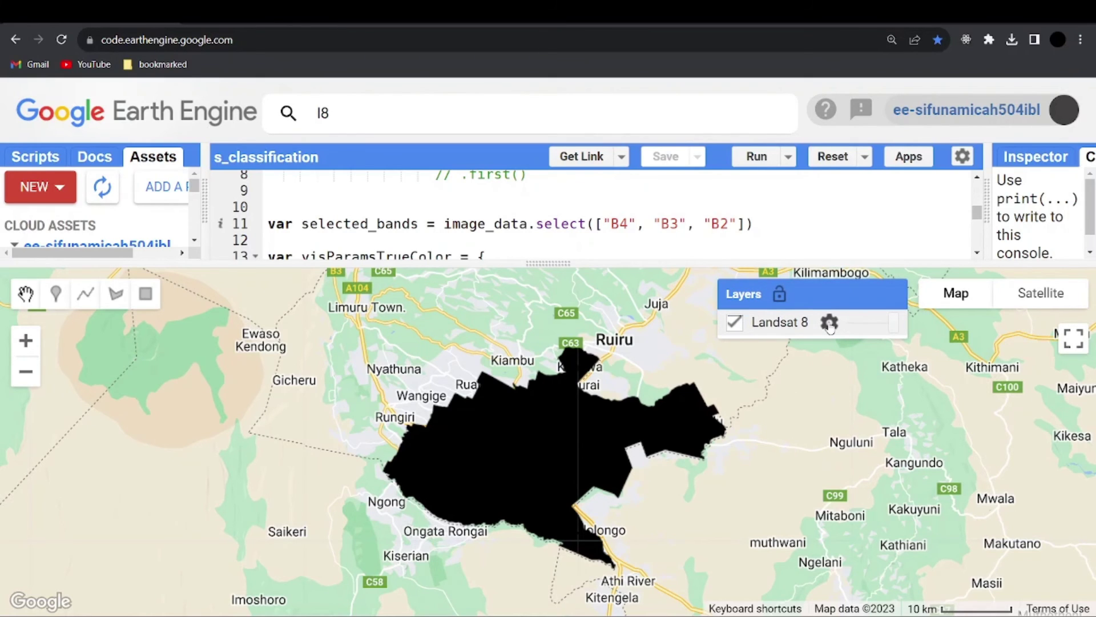
Step: Apply a Stretch: 100% range to the Landsat 8 layer and recentre the Nairobi imagery
{"action": "left_click", "coordinate": [829, 323]}
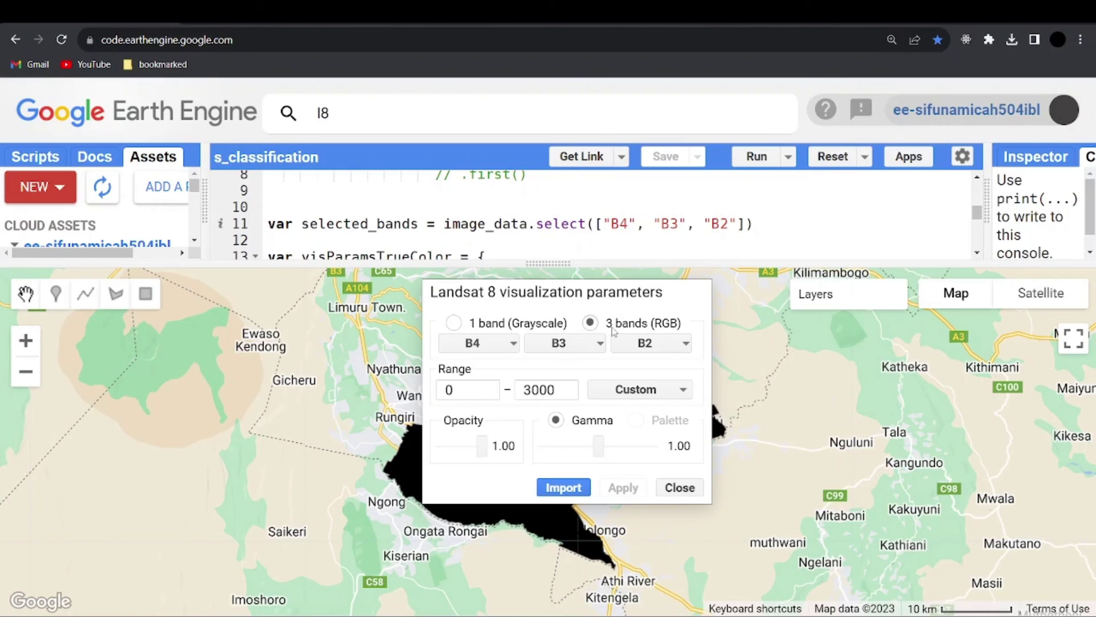
{"action": "left_click", "coordinate": [665, 390]}
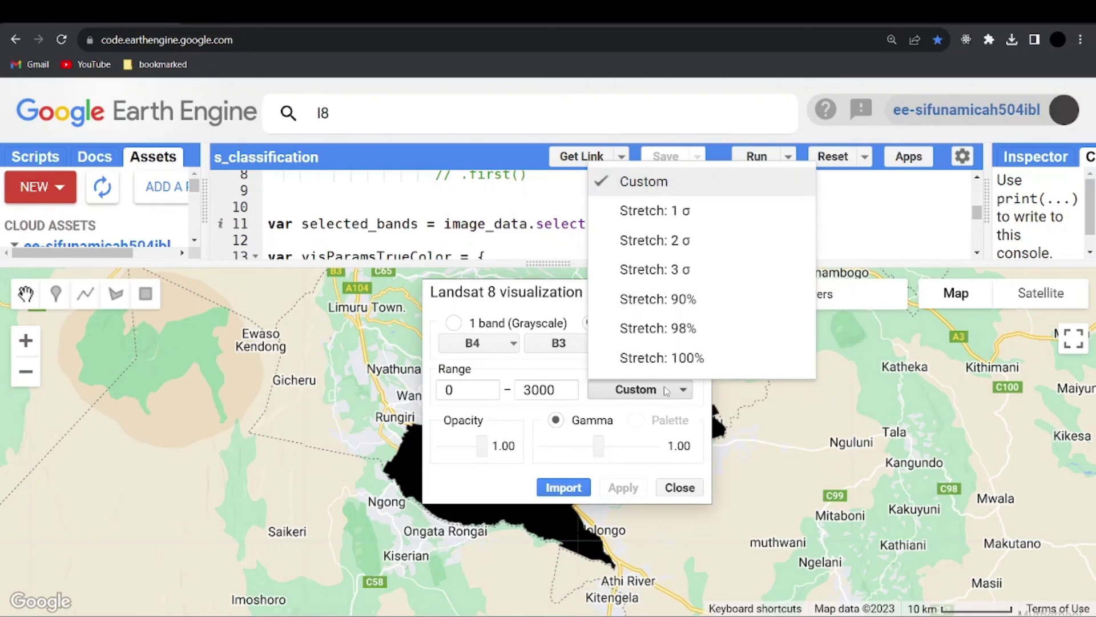
{"action": "left_click", "coordinate": [662, 360]}
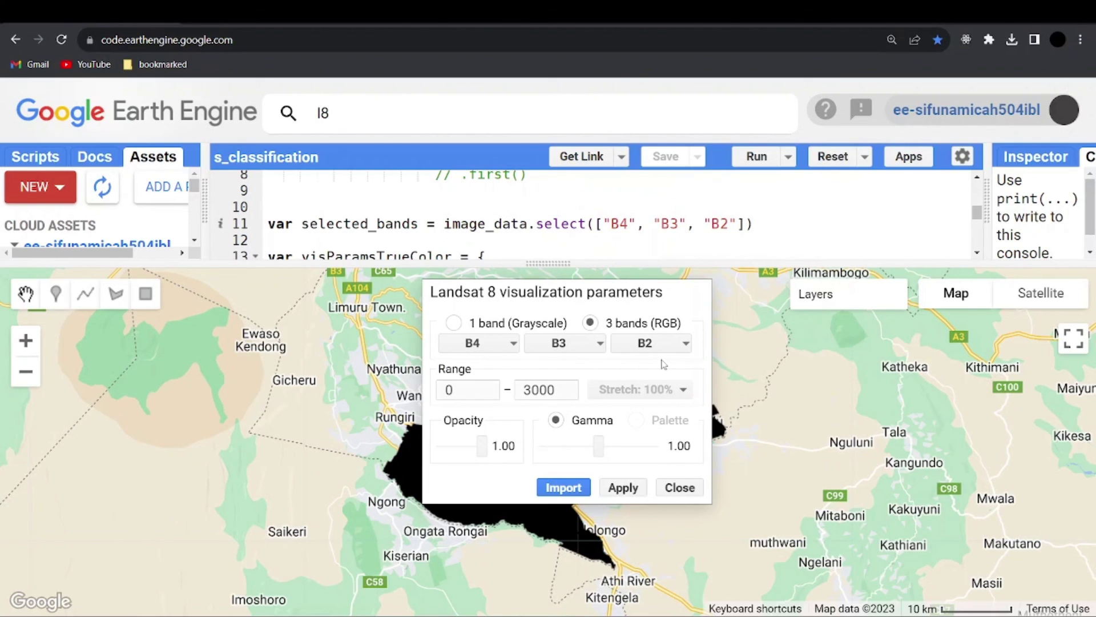
{"action": "left_click", "coordinate": [628, 488]}
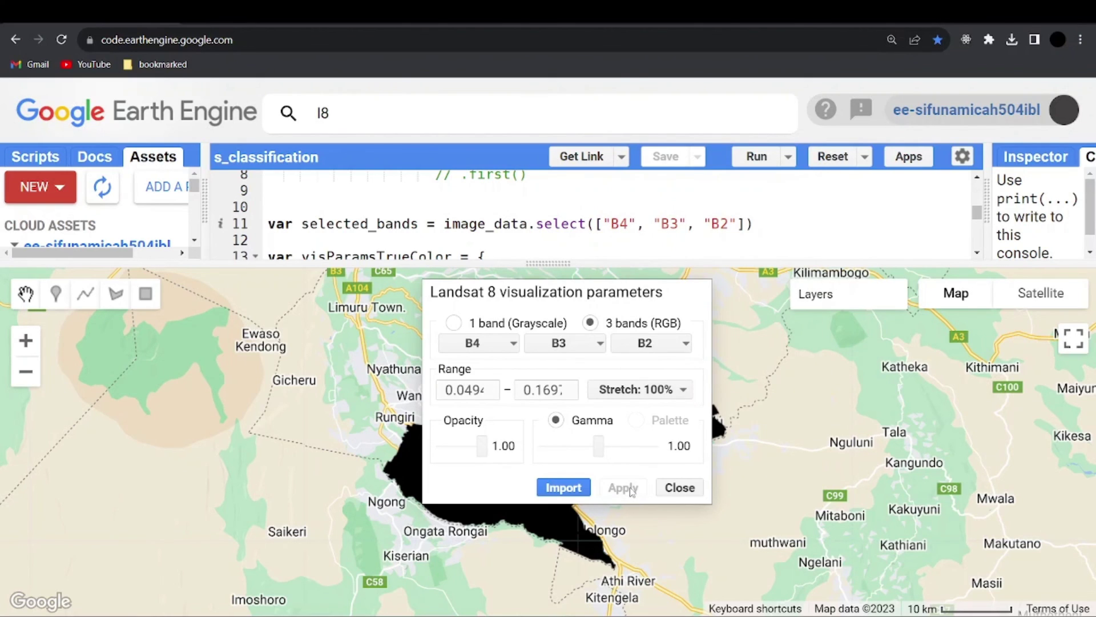
{"action": "left_click", "coordinate": [680, 487]}
{"action": "left_click_drag", "start_coordinate": [571, 445], "coordinate": [608, 475]}
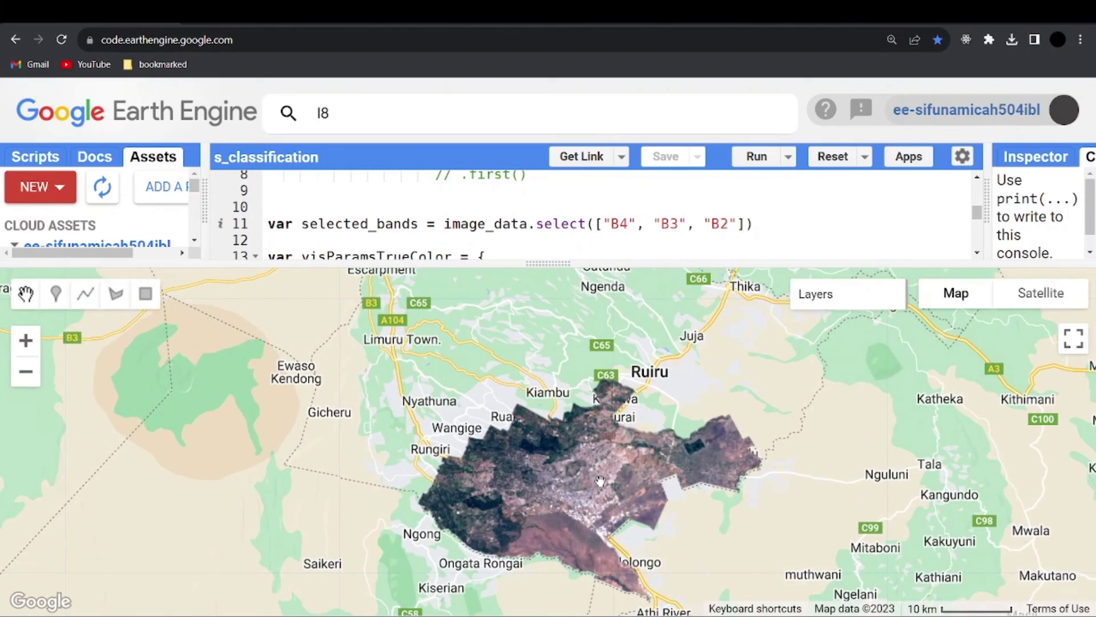
Step: Zoom and pan the map to inspect the true-colour Nairobi composite
{"action": "scroll", "coordinate": [599, 481], "scroll_direction": "up", "scroll_amount": 1}
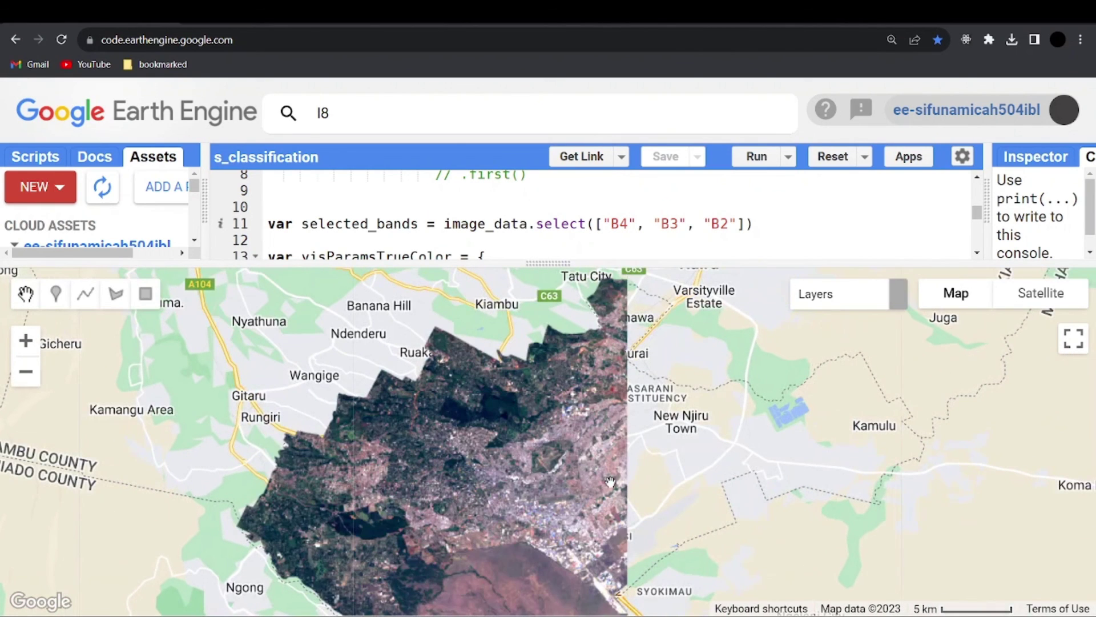
{"action": "scroll", "coordinate": [595, 476], "scroll_direction": "up", "scroll_amount": 1}
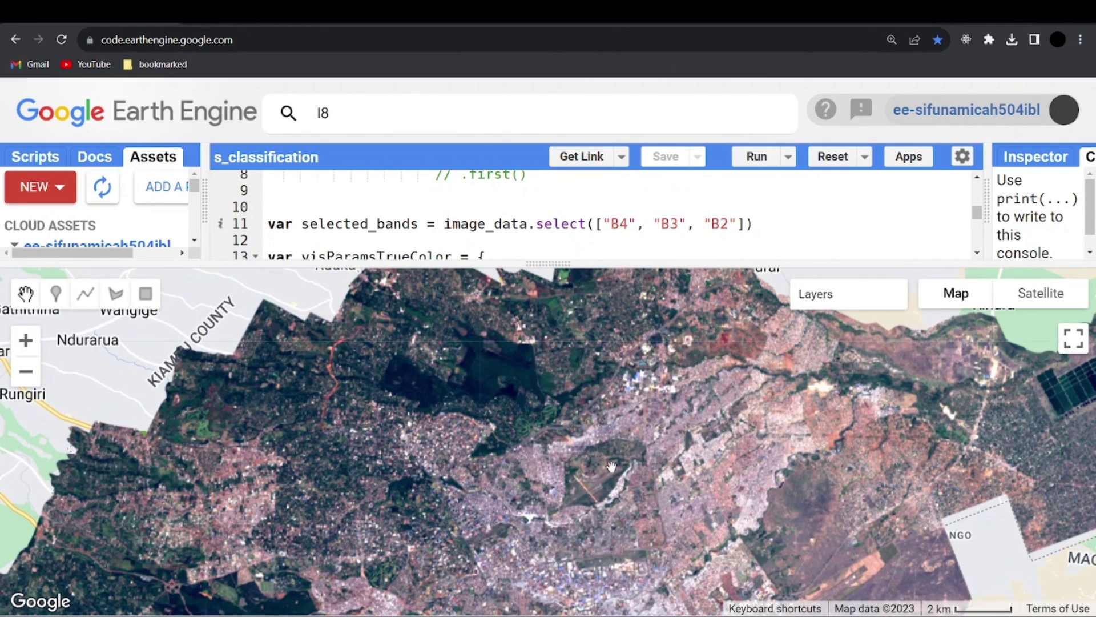
{"action": "scroll", "coordinate": [612, 463], "scroll_direction": "down", "scroll_amount": 2}
{"action": "scroll", "coordinate": [614, 461], "scroll_direction": "down", "scroll_amount": 2}
{"action": "scroll", "coordinate": [594, 417], "scroll_direction": "up", "scroll_amount": 2}
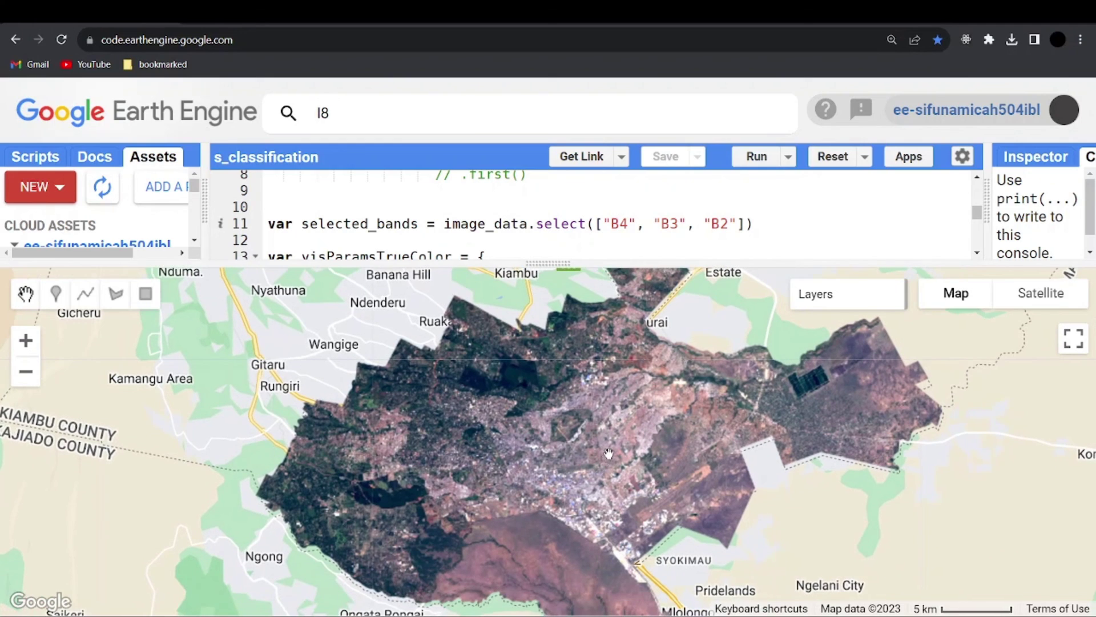
{"action": "left_click_drag", "start_coordinate": [592, 411], "coordinate": [594, 435]}
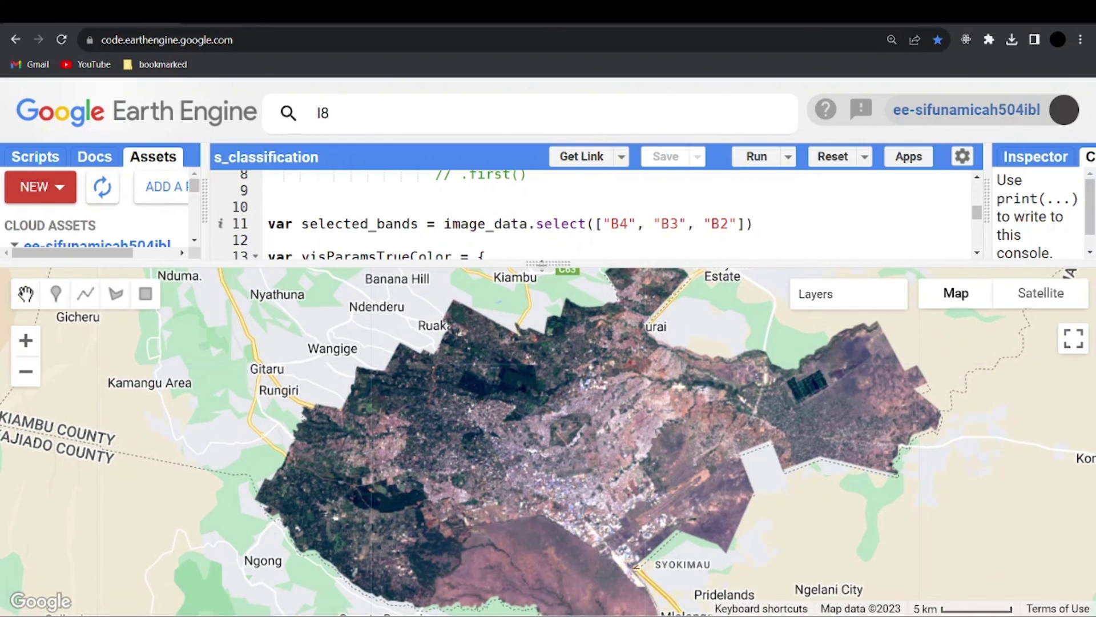
Step: Enlarge the code editor again and place the caret on blank lines 9–10
{"action": "left_click_drag", "start_coordinate": [542, 263], "coordinate": [548, 442]}
{"action": "scroll", "coordinate": [541, 311], "scroll_direction": "up", "scroll_amount": 3}
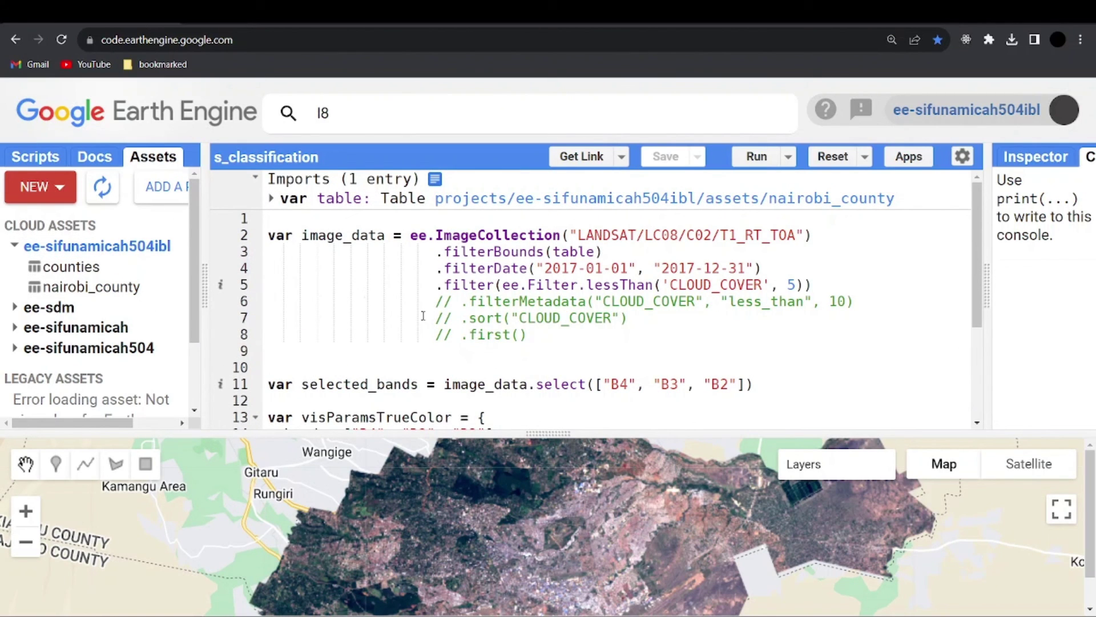
{"action": "left_click", "coordinate": [424, 360]}
{"action": "left_click", "coordinate": [409, 350]}
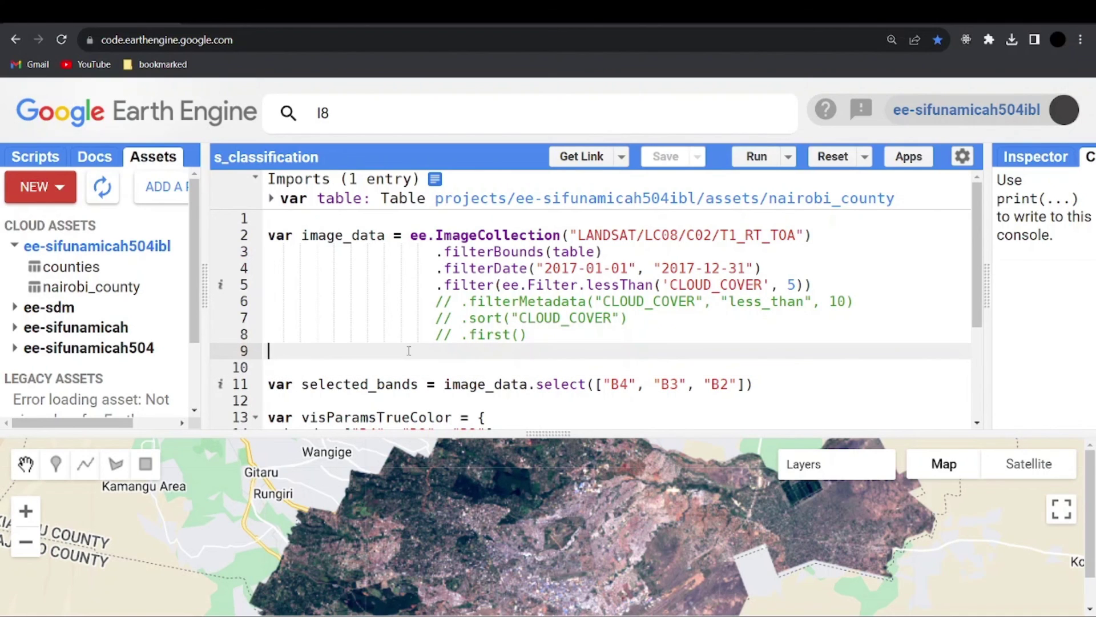
{"action": "left_click", "coordinate": [413, 364]}
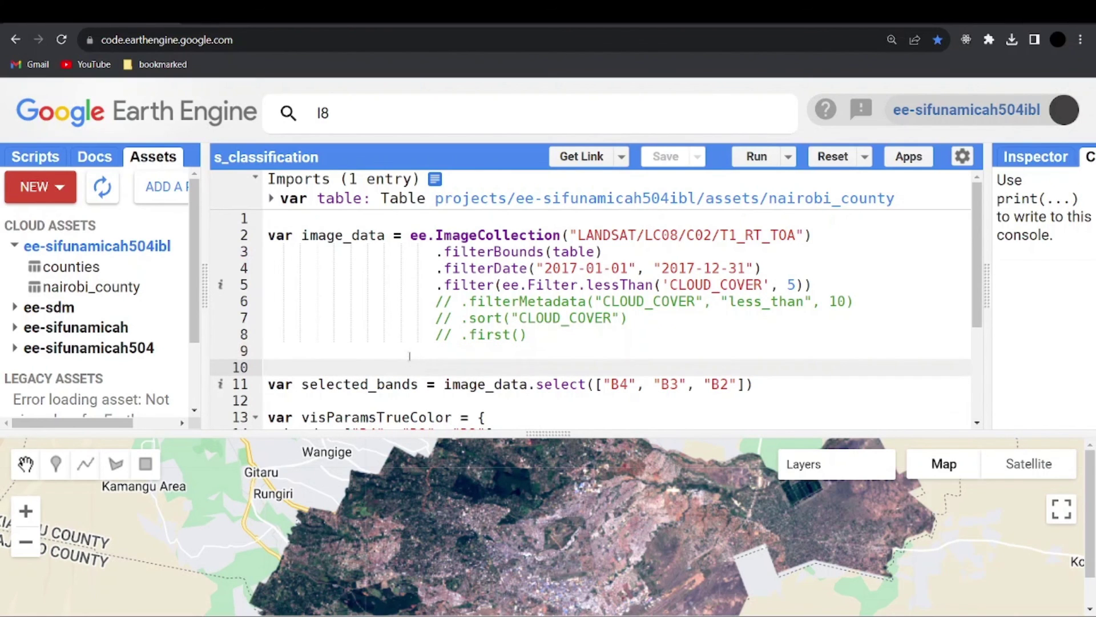